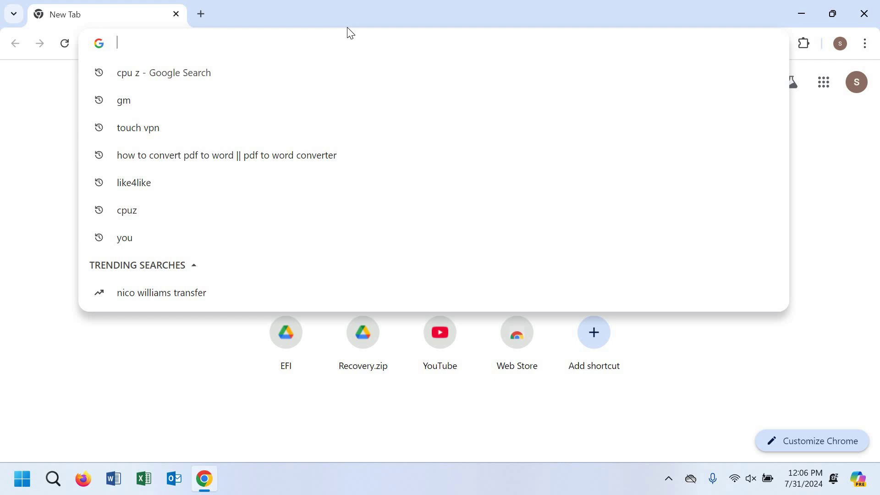
Search Google for 'ethcer' and open the official balenaEtcher website.
{"action": "type", "text": "eth"}
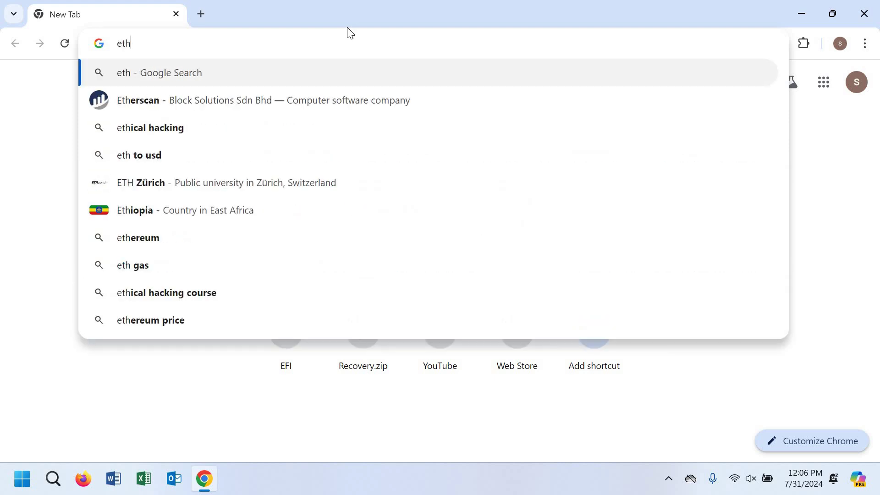
{"action": "type", "text": "cer"}
{"action": "key", "text": "Return"}
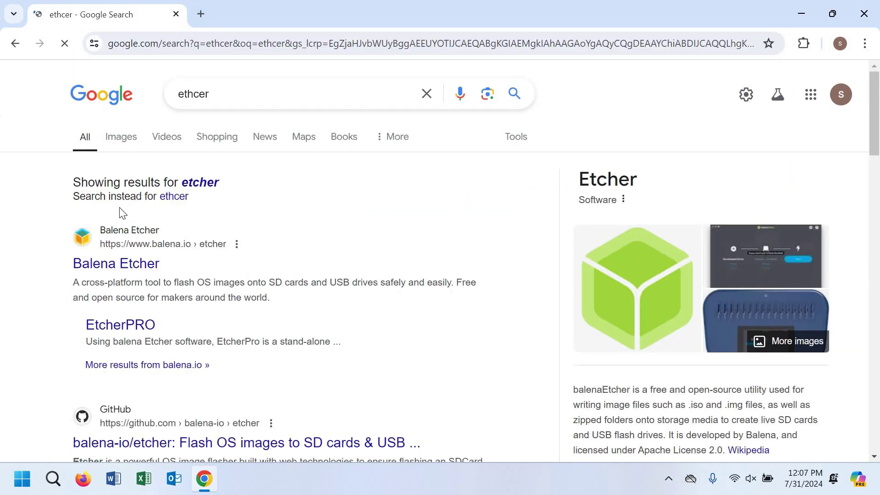
{"action": "left_click", "coordinate": [118, 265]}
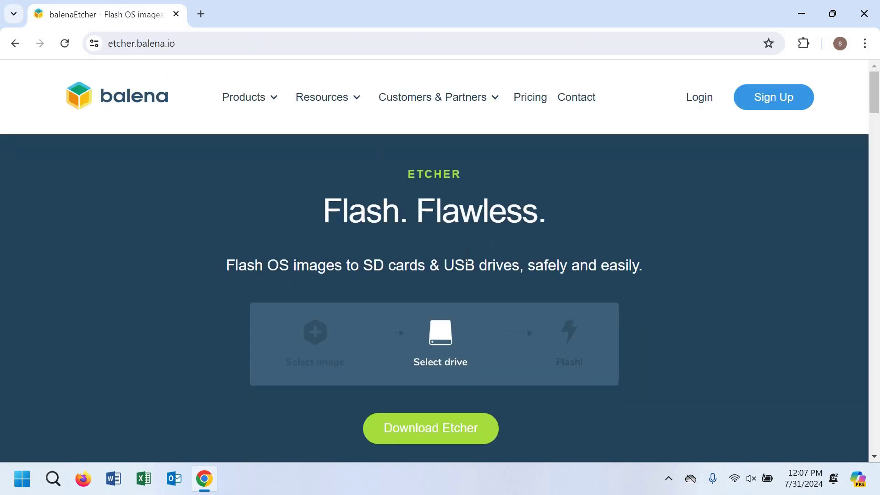
{"action": "scroll", "coordinate": [422, 300], "scroll_direction": "down", "scroll_amount": 3}
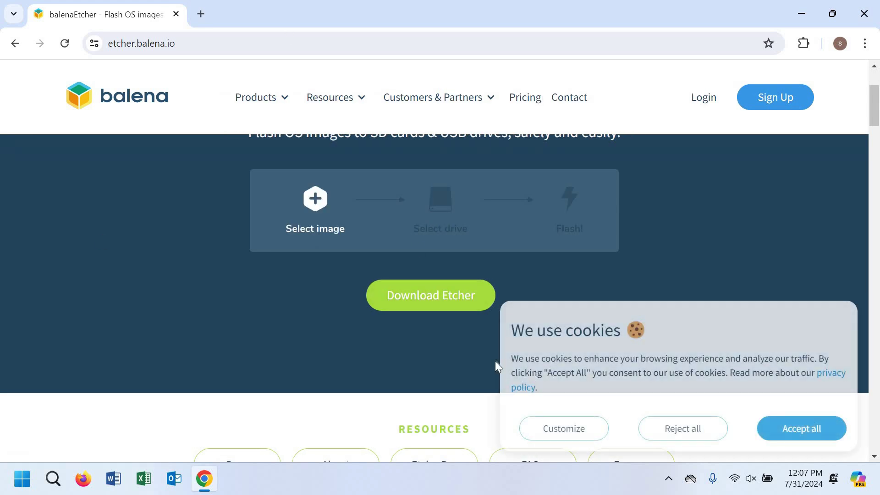
Download the Windows installer balenaEtcher-1.19.21.Setup.exe, check its progress, and start a new tab.
{"action": "left_click", "coordinate": [451, 301]}
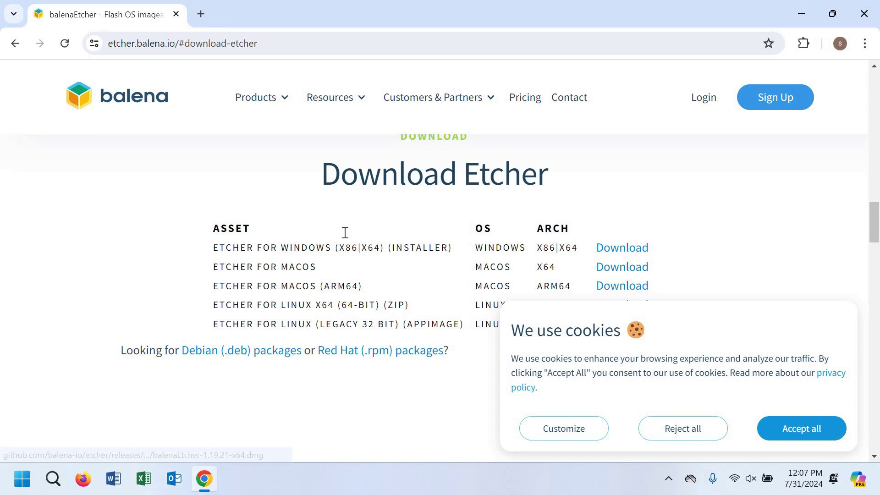
{"action": "scroll", "coordinate": [248, 194], "scroll_direction": "down", "scroll_amount": 1}
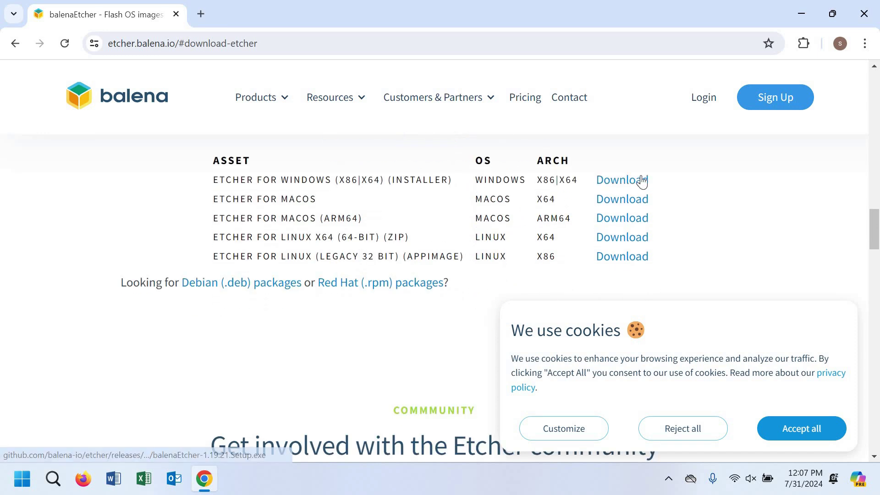
{"action": "left_click", "coordinate": [620, 184]}
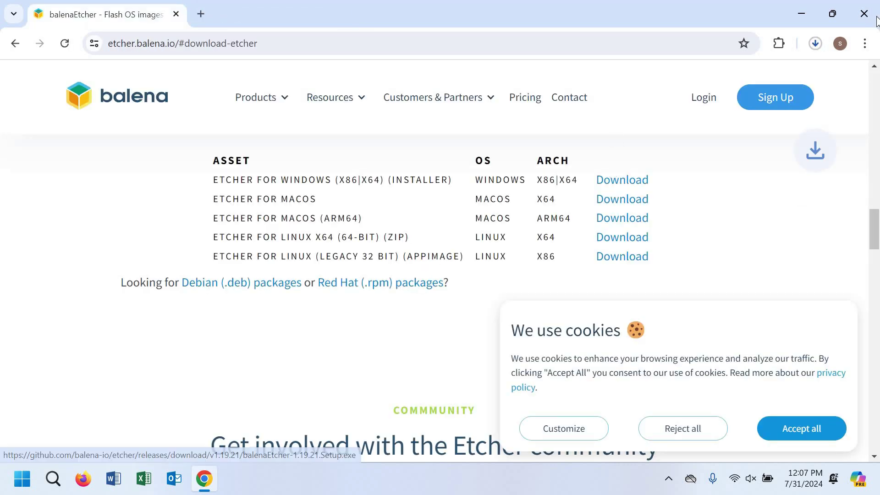
{"action": "left_click", "coordinate": [817, 44]}
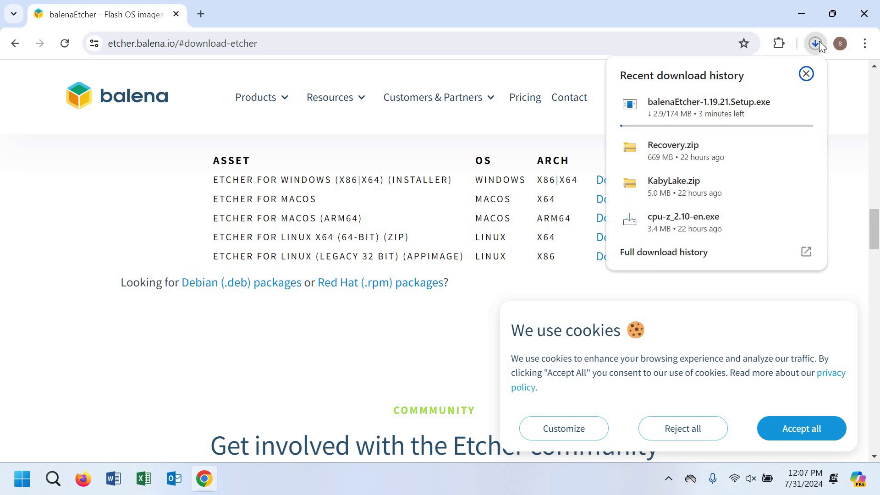
{"action": "left_click", "coordinate": [200, 14]}
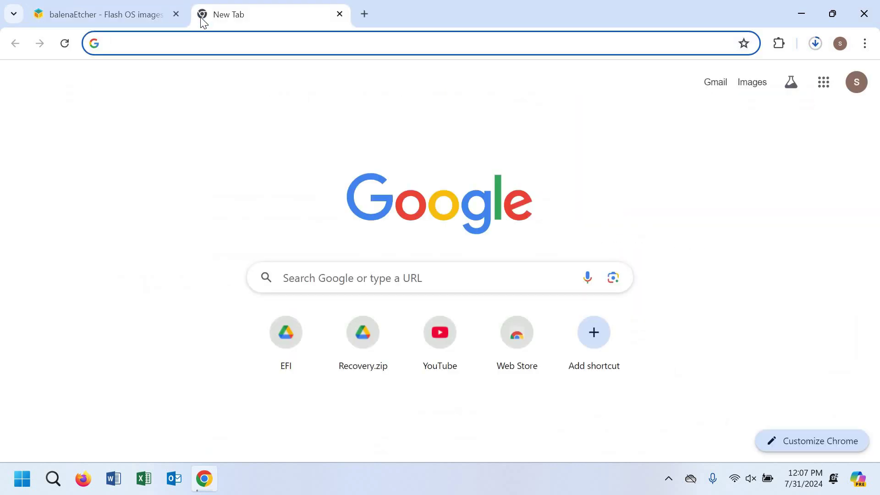
Search 'explorer++' and download explorerpp_x64.zip from explorerplusplus.com, then start a new tab.
{"action": "type", "text": "explor"}
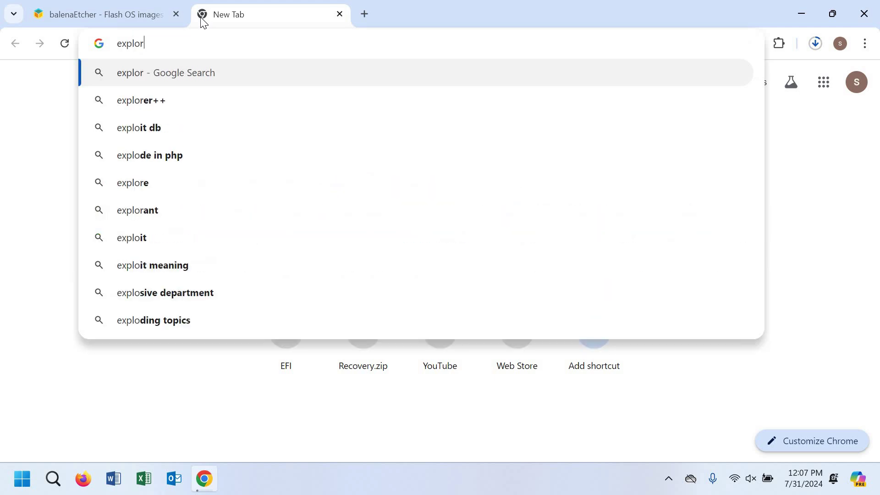
{"action": "type", "text": "er"}
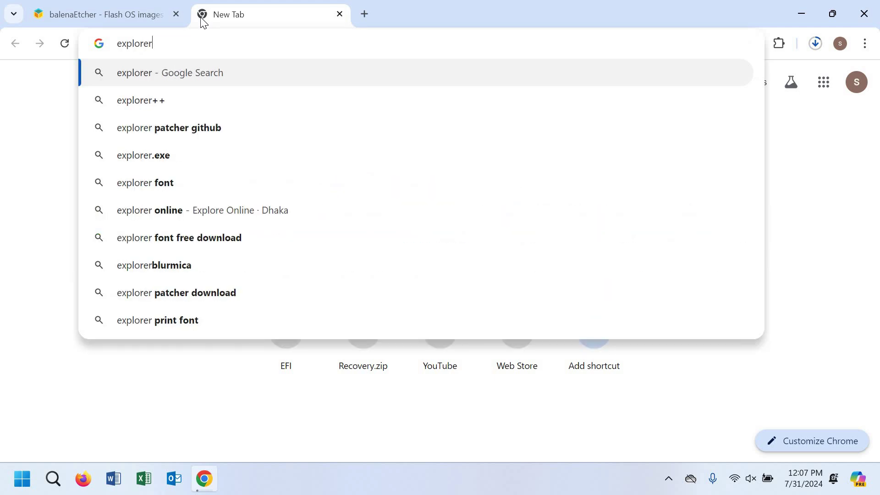
{"action": "type", "text": "++"}
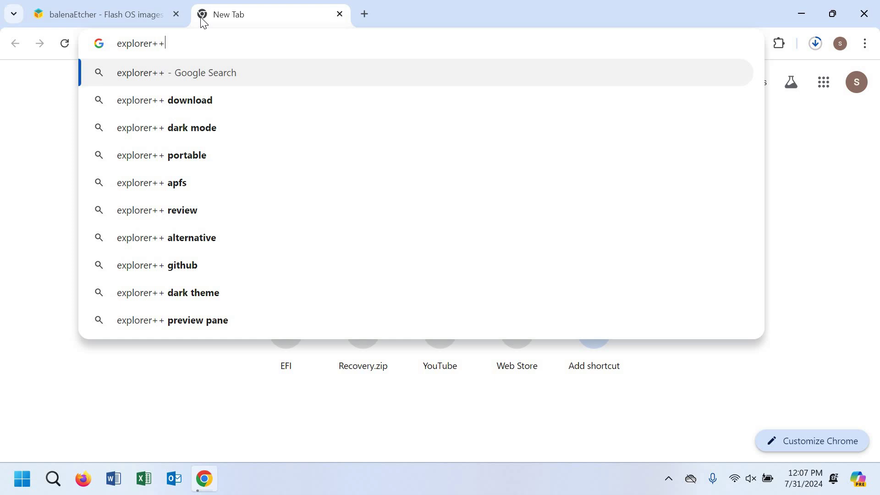
{"action": "key", "text": "Return"}
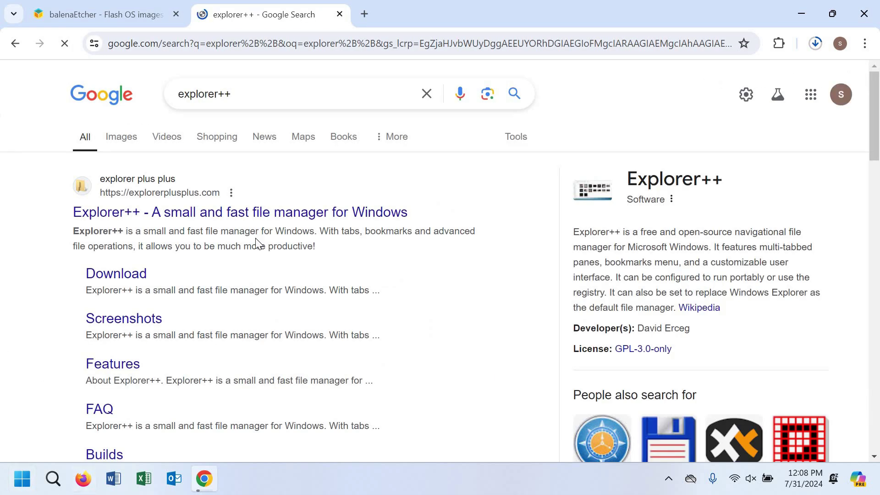
{"action": "left_click", "coordinate": [156, 213]}
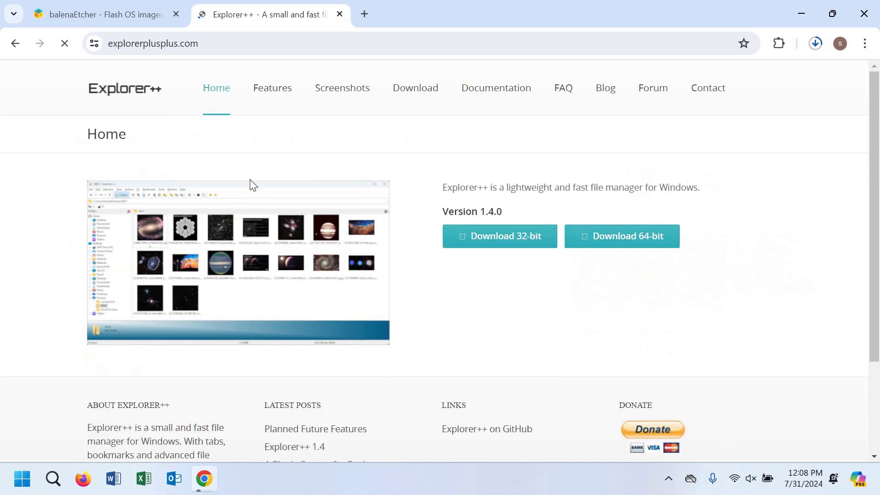
{"action": "scroll", "coordinate": [375, 232], "scroll_direction": "down", "scroll_amount": 3}
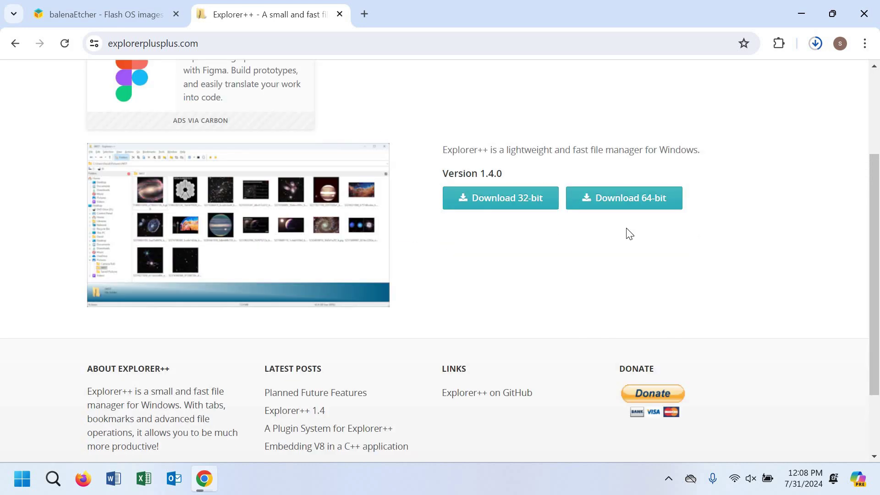
{"action": "left_click", "coordinate": [616, 205]}
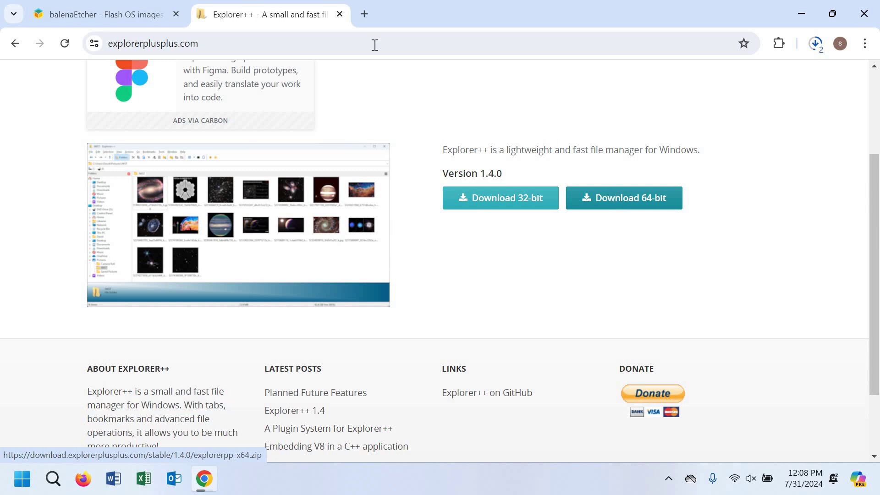
{"action": "left_click", "coordinate": [362, 12]}
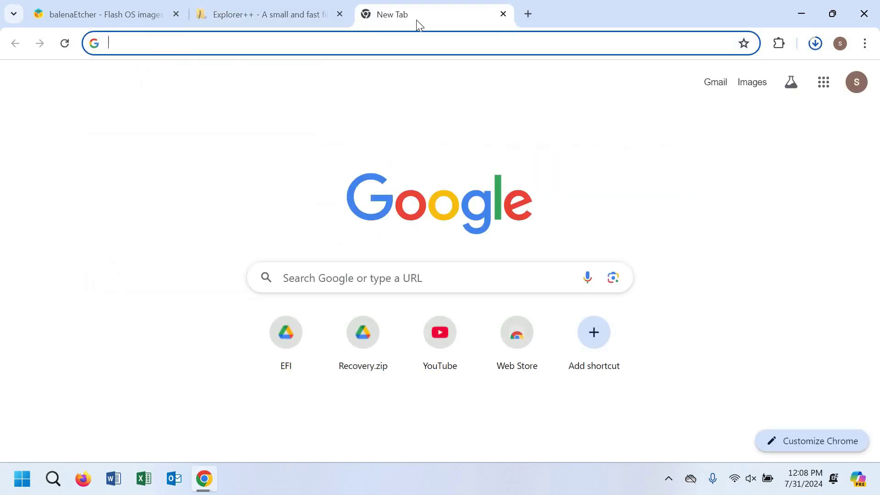
Search 'minitool partition wizard' and download the Free Edition from partitionwizard.com.
{"action": "type", "text": "mini"}
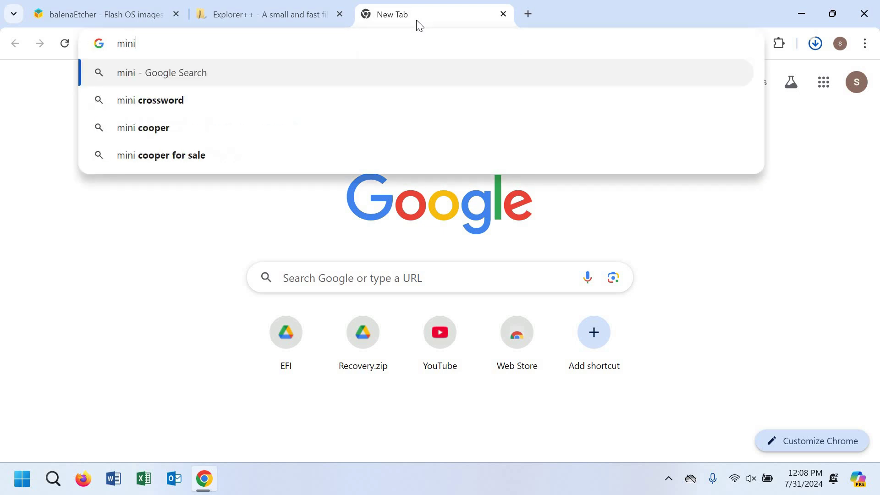
{"action": "key", "text": "Down"}
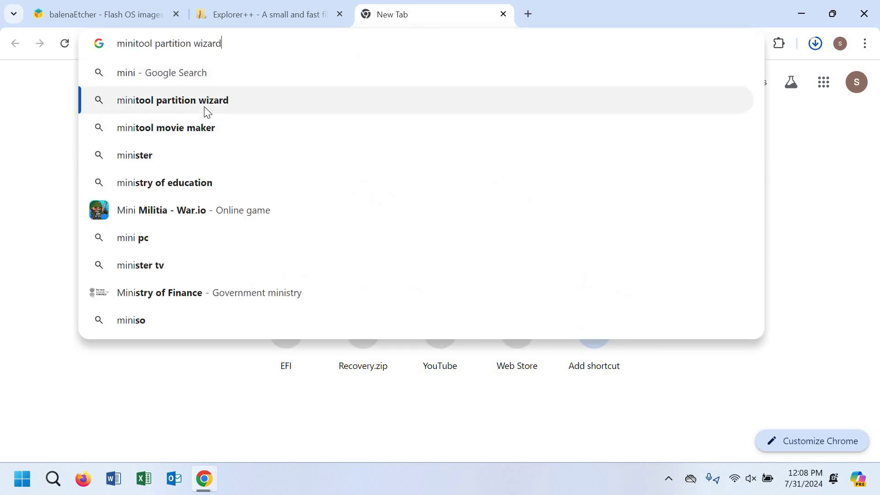
{"action": "key", "text": "Return"}
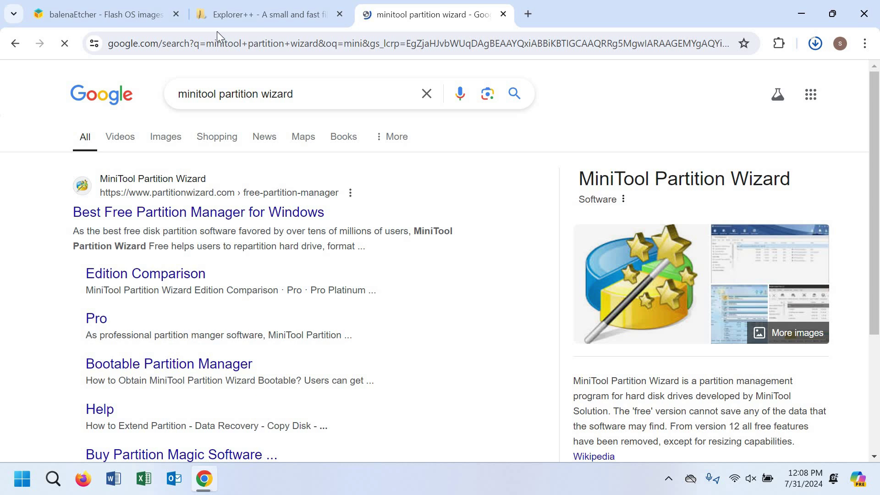
{"action": "left_click", "coordinate": [187, 222]}
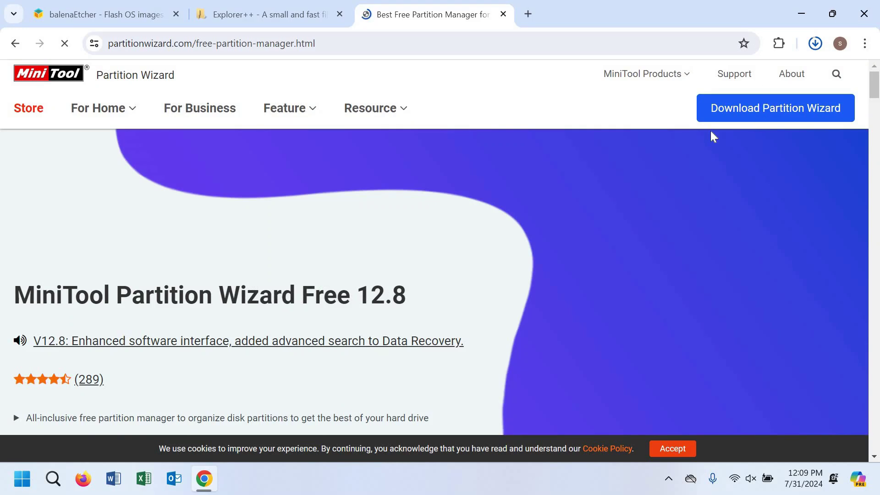
{"action": "mouse_move", "coordinate": [712, 117]}
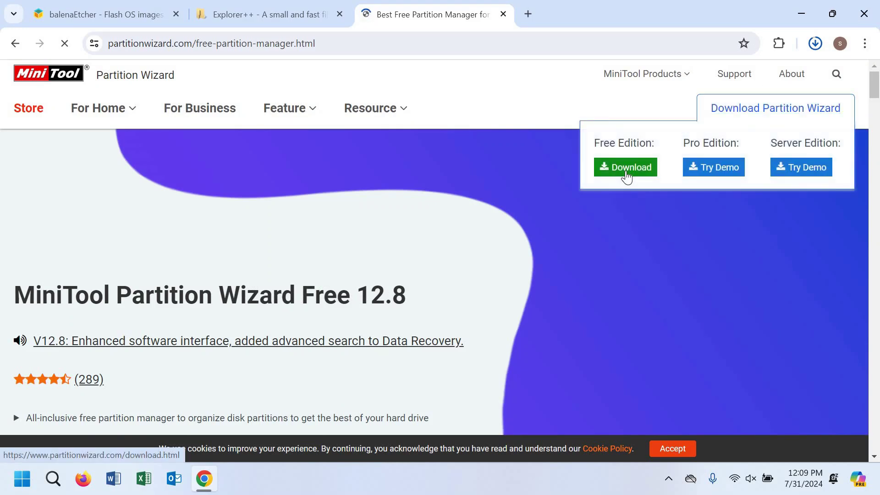
{"action": "left_click", "coordinate": [625, 175]}
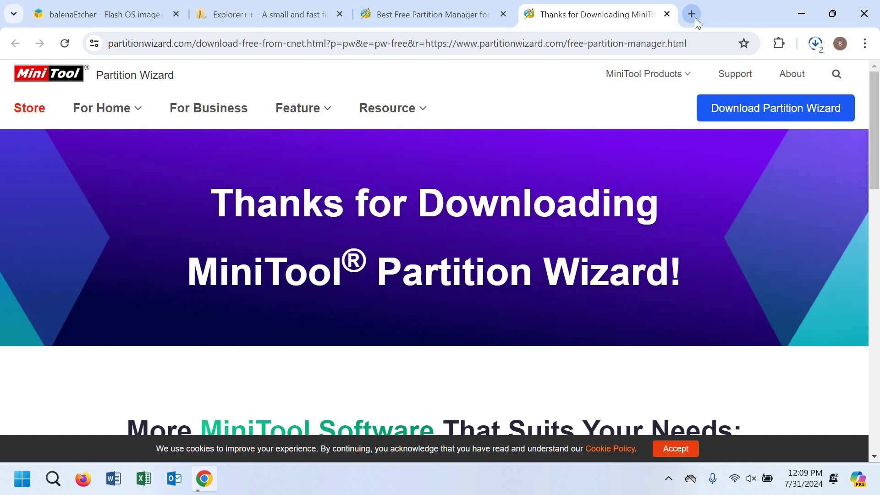
{"action": "left_click", "coordinate": [694, 19]}
Download the English CPU-Z setup cpu-z_2.10-en.exe from cpuid.com, confirm it finished, and minimize Chrome.
{"action": "type", "text": "cpu"}
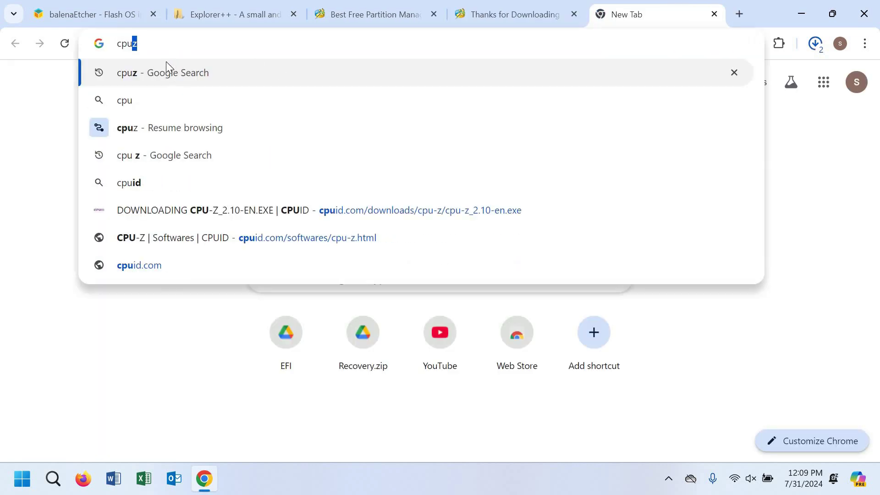
{"action": "left_click", "coordinate": [159, 74]}
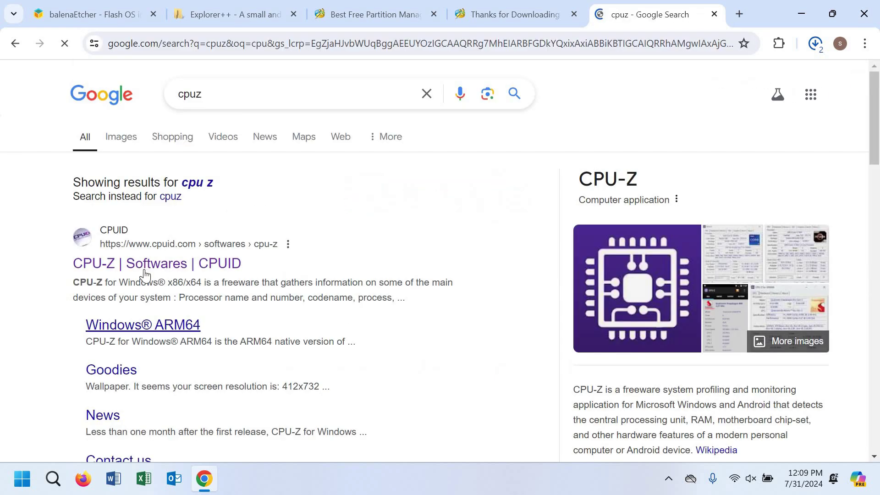
{"action": "left_click", "coordinate": [144, 268]}
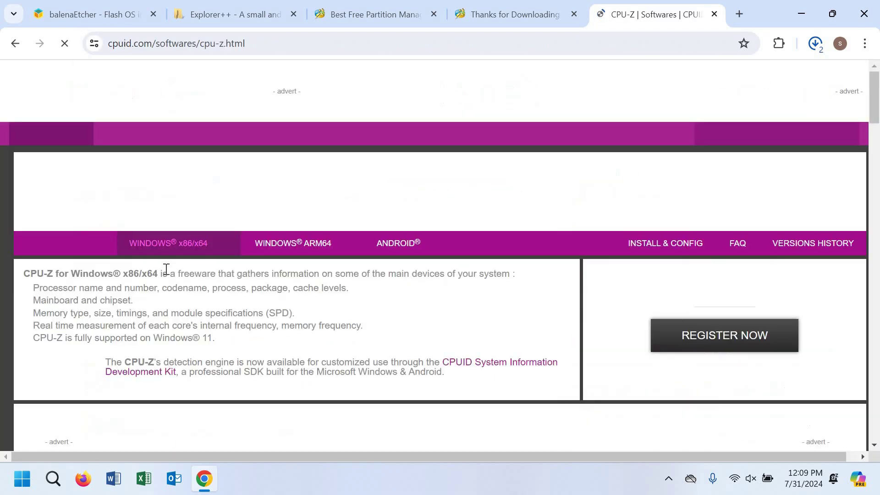
{"action": "scroll", "coordinate": [194, 264], "scroll_direction": "down", "scroll_amount": 4}
{"action": "scroll", "coordinate": [178, 206], "scroll_direction": "down", "scroll_amount": 7}
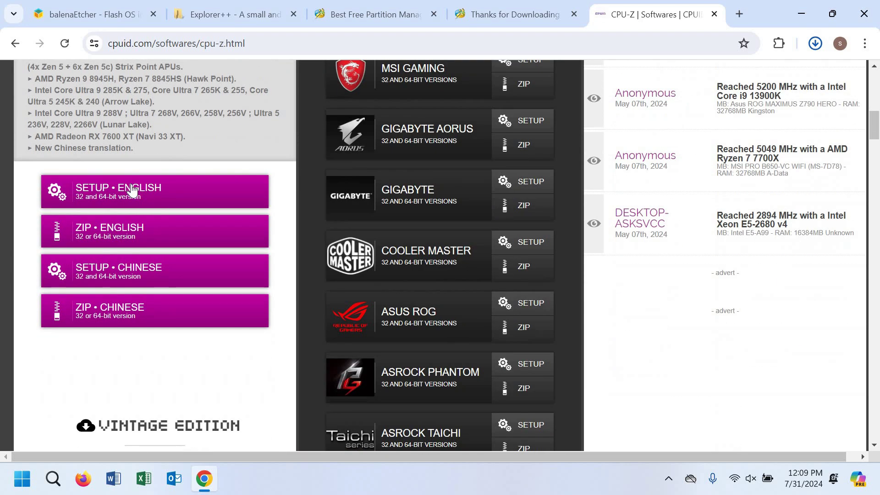
{"action": "left_click", "coordinate": [146, 201]}
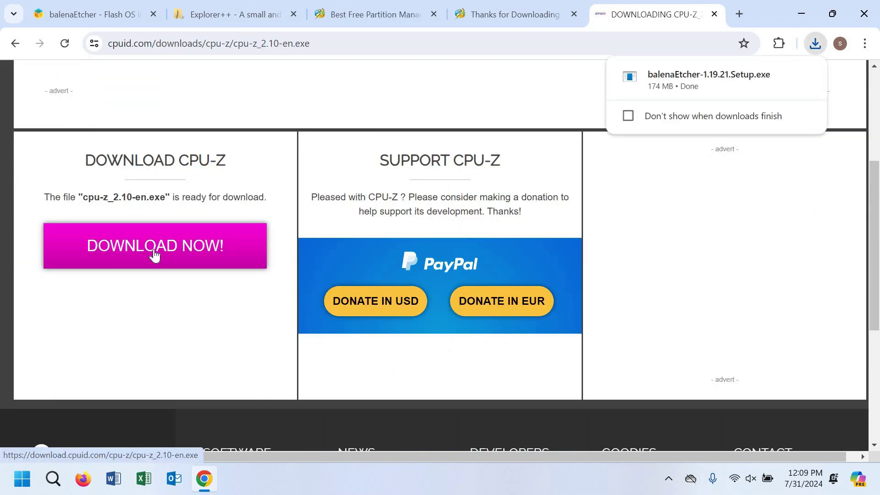
{"action": "left_click", "coordinate": [154, 255]}
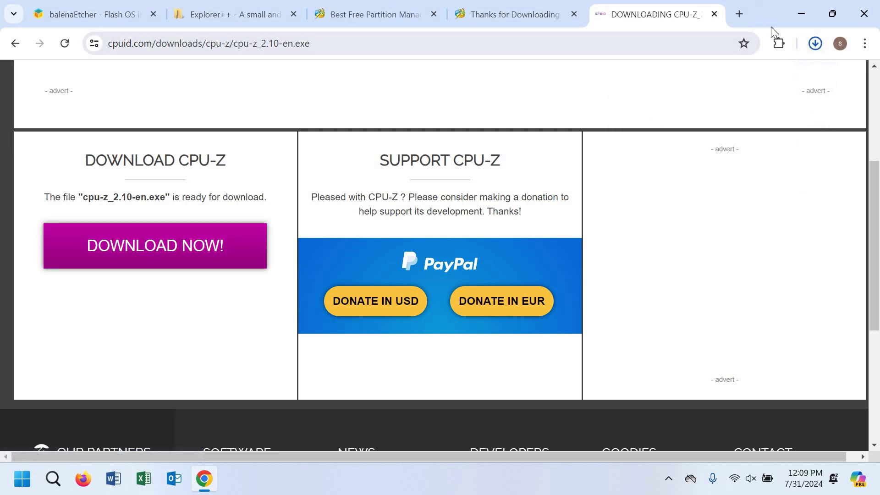
{"action": "left_click", "coordinate": [815, 44]}
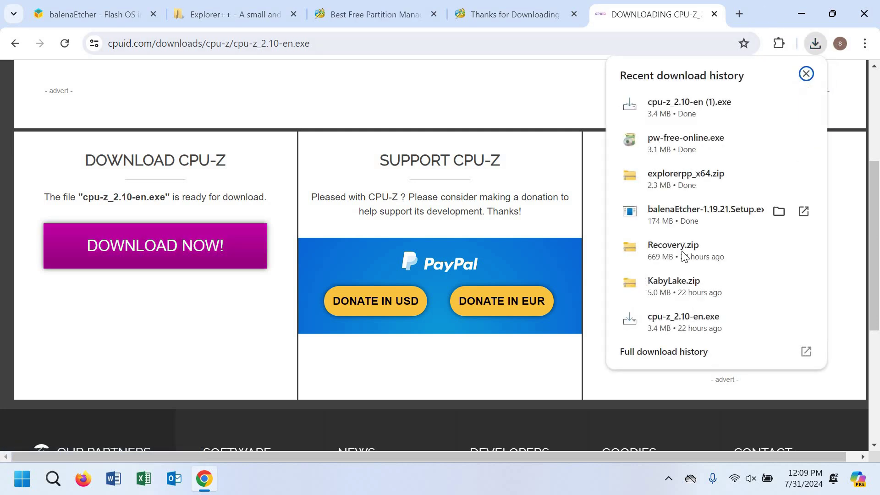
{"action": "left_click", "coordinate": [813, 6]}
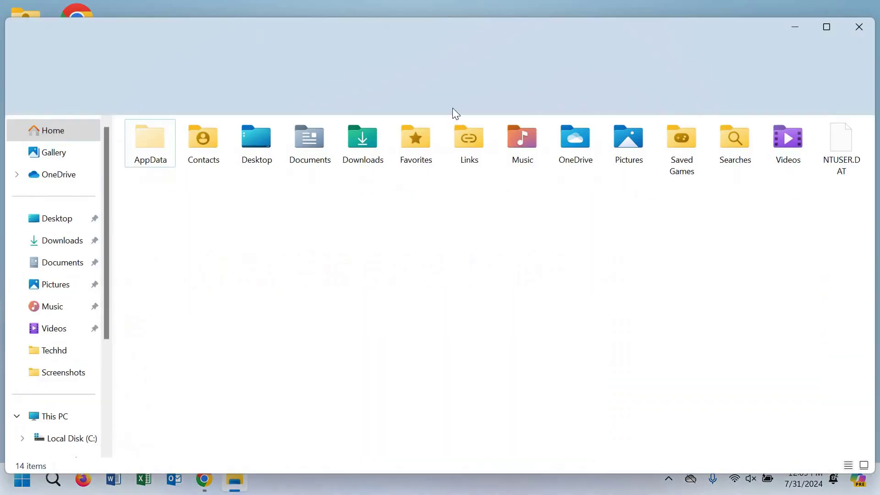
Open the Downloads folder full-screen and run the balenaEtcher-1.19.21.Setup installer.
{"action": "double_click", "coordinate": [364, 147]}
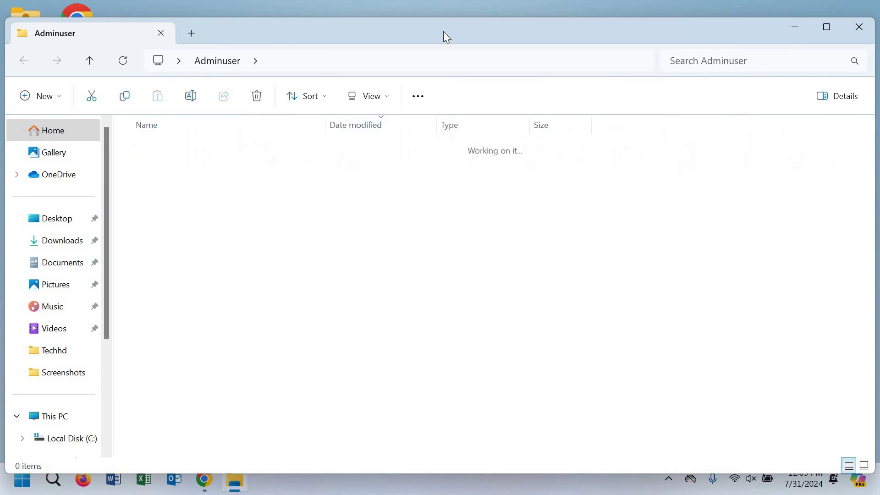
{"action": "left_click", "coordinate": [825, 27]}
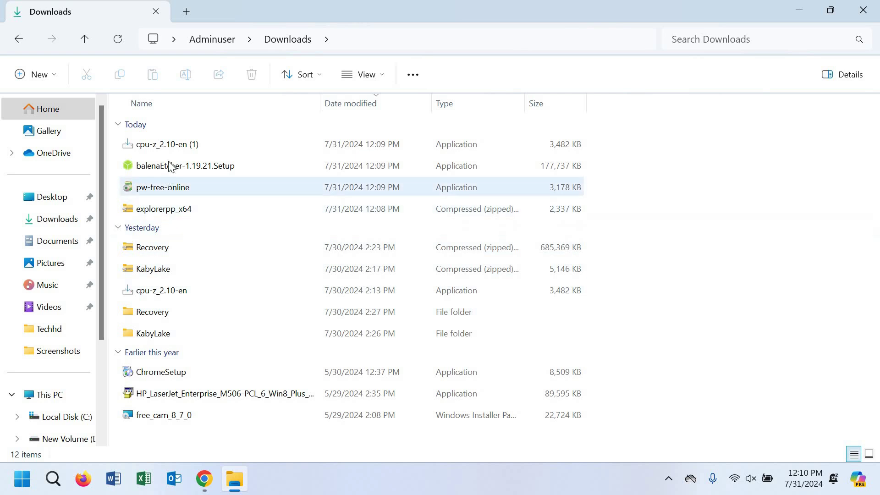
{"action": "left_click", "coordinate": [184, 166]}
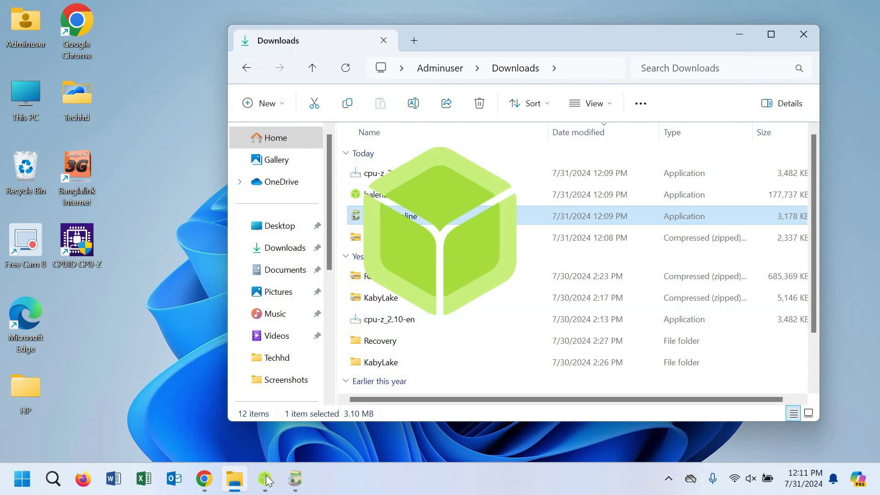
Run pw-free-online in English, accepting the Pro trial, listed components and install location.
{"action": "left_click", "coordinate": [266, 479]}
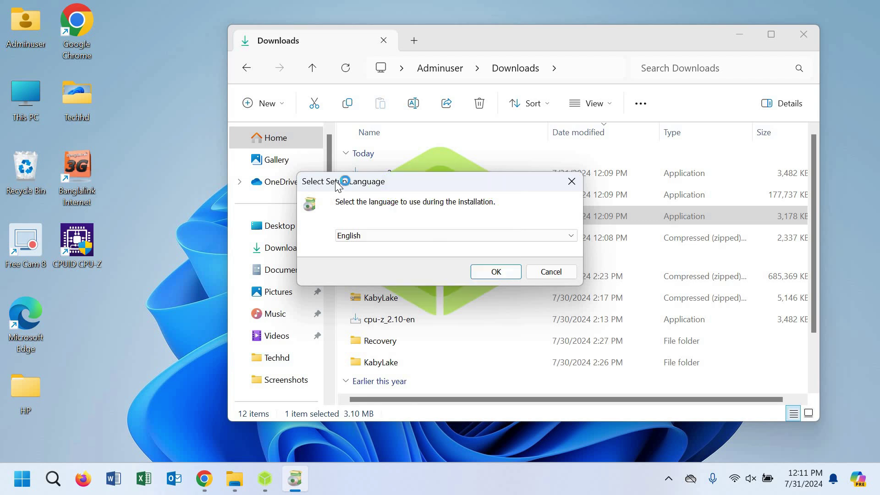
{"action": "left_click", "coordinate": [726, 254]}
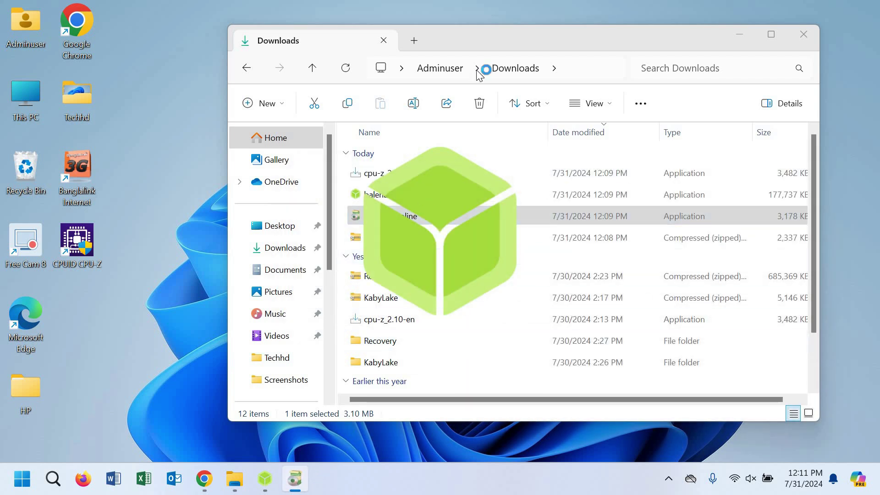
{"action": "left_click_drag", "start_coordinate": [448, 46], "coordinate": [389, 57]}
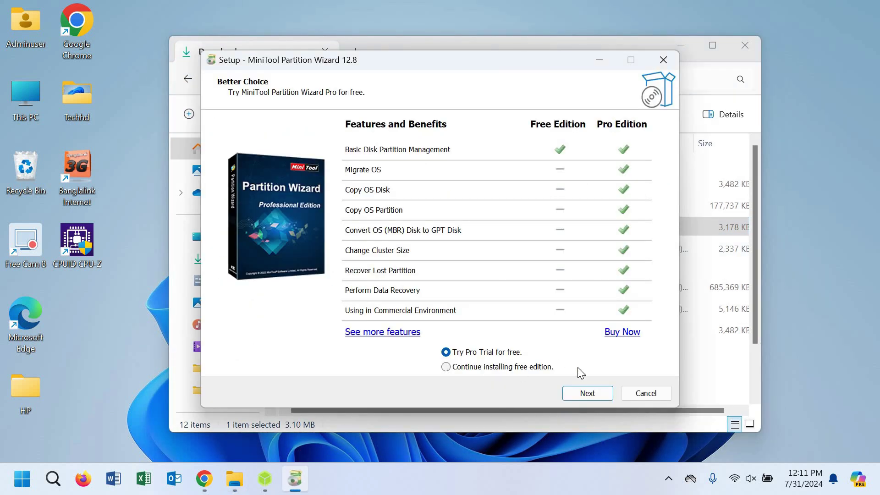
{"action": "left_click", "coordinate": [588, 393]}
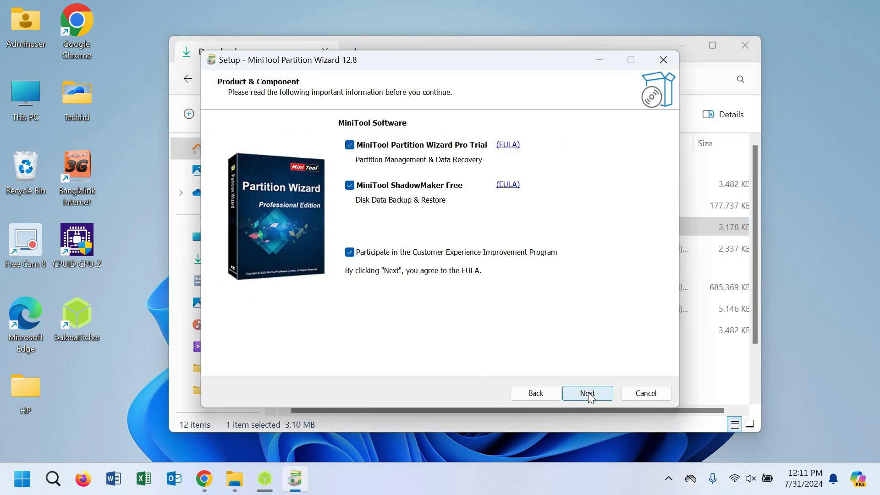
{"action": "left_click", "coordinate": [587, 392]}
{"action": "left_click", "coordinate": [588, 393]}
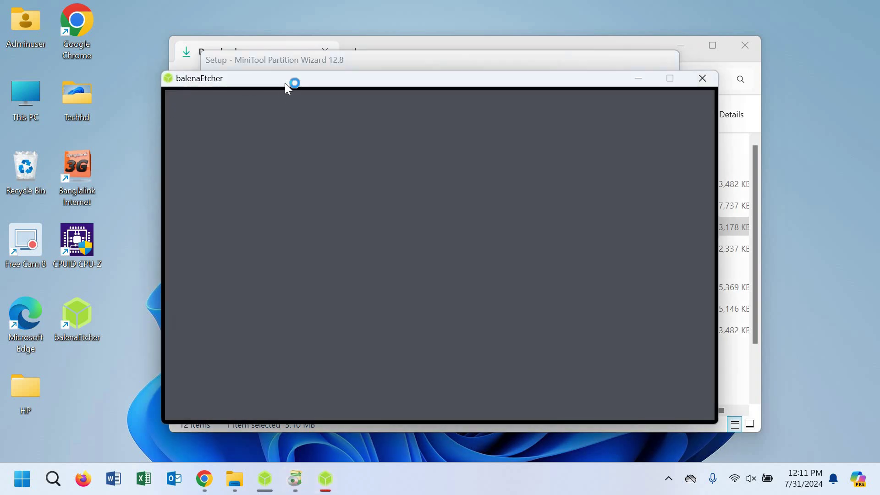
{"action": "left_click_drag", "start_coordinate": [285, 84], "coordinate": [290, 52]}
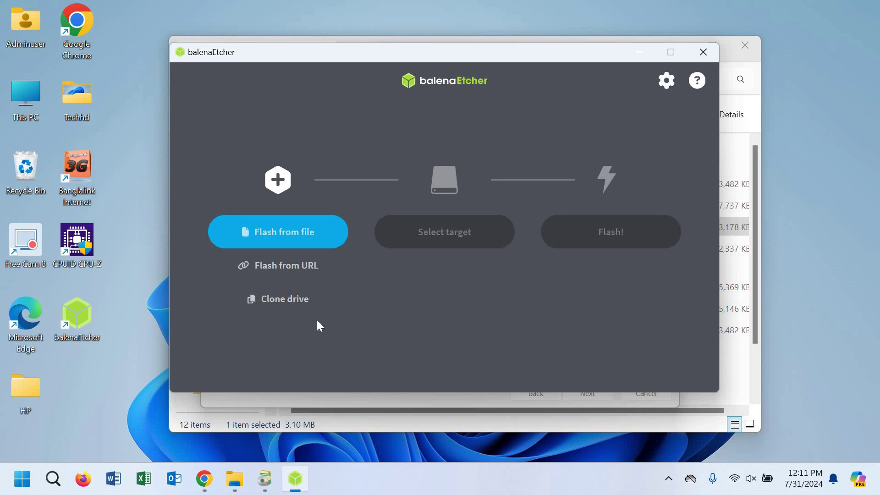
Close the balenaEtcher window.
{"action": "left_click", "coordinate": [702, 51]}
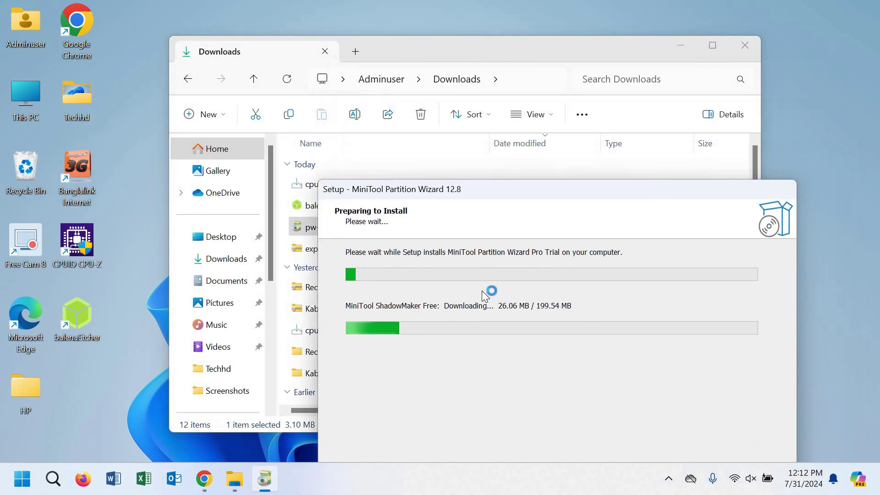
Select explorerpp_x64.zip in the Downloads window, then return to the Partition Wizard setup.
{"action": "left_click", "coordinate": [545, 48]}
{"action": "left_click", "coordinate": [546, 48]}
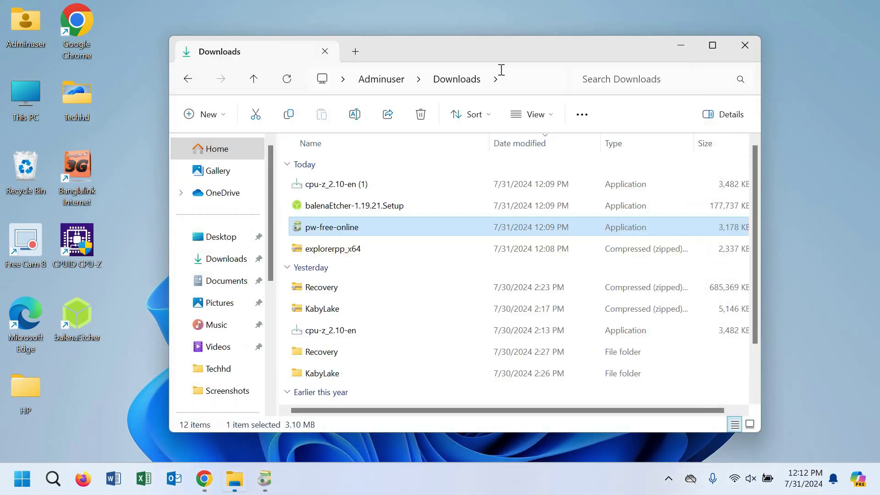
{"action": "left_click", "coordinate": [332, 253]}
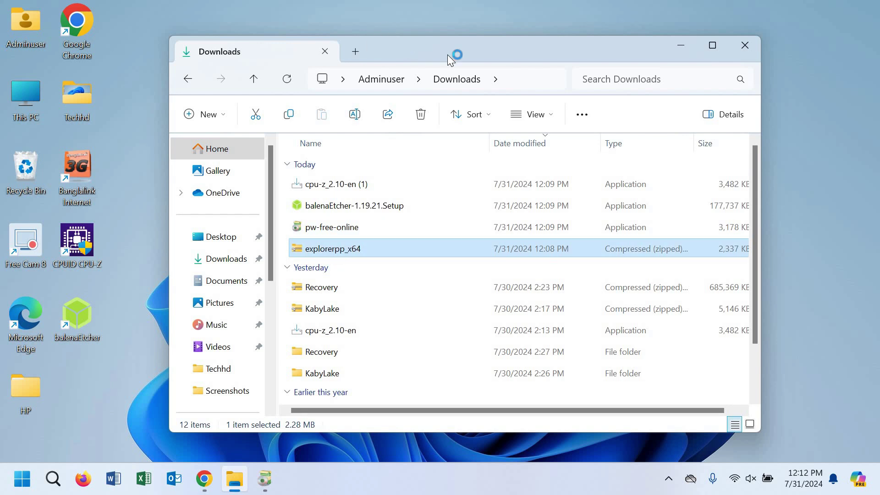
{"action": "left_click", "coordinate": [265, 484]}
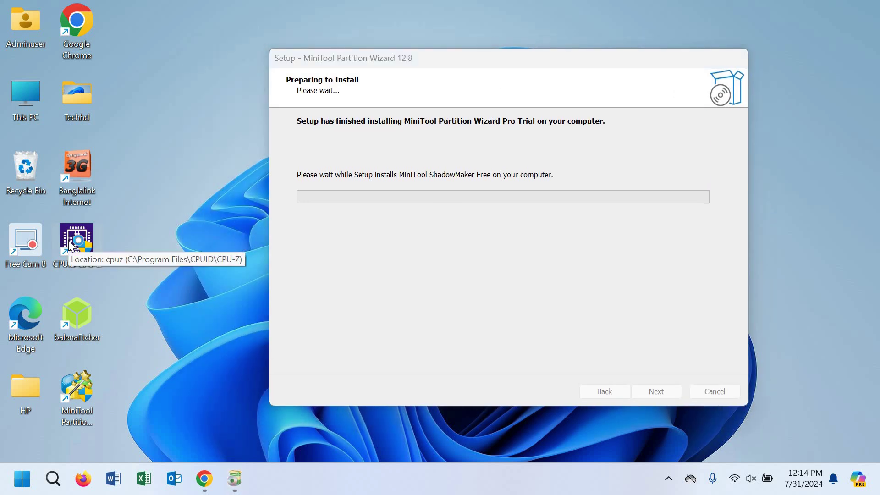
Launch CPU-Z from the desktop and finish Partition Wizard setup without launching it.
{"action": "double_click", "coordinate": [71, 245]}
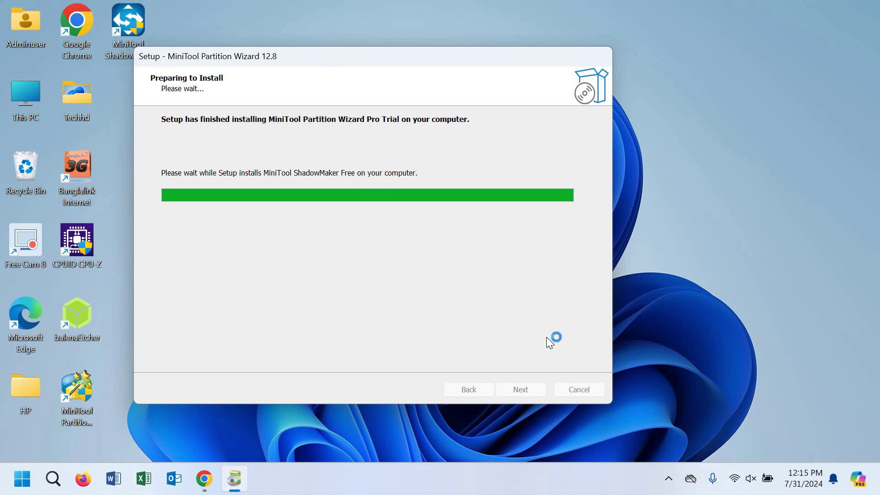
{"action": "left_click", "coordinate": [313, 159]}
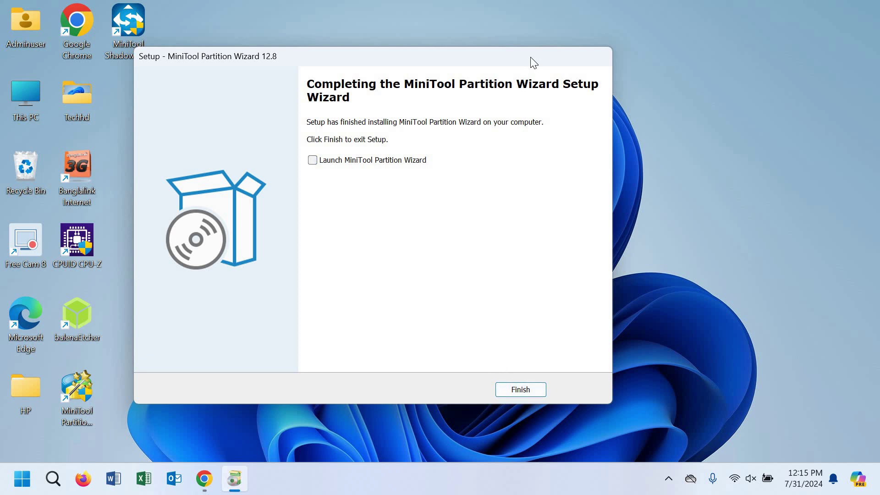
{"action": "left_click", "coordinate": [508, 390]}
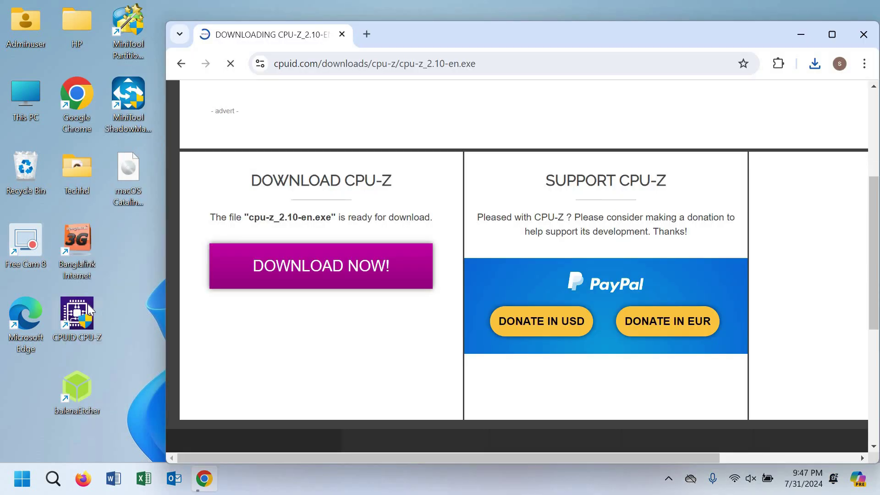
Start CPU-Z from its desktop shortcut to read the Intel Core i5 8250U Kaby Lake-R details.
{"action": "double_click", "coordinate": [77, 314]}
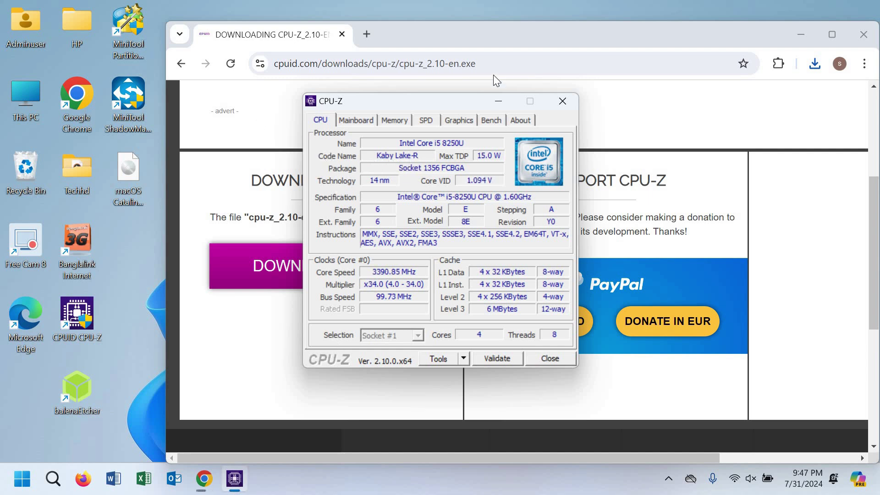
Maximize Chrome, search 'olarila' in a new tab, and open the Olarila EFI Folders topic.
{"action": "double_click", "coordinate": [536, 45]}
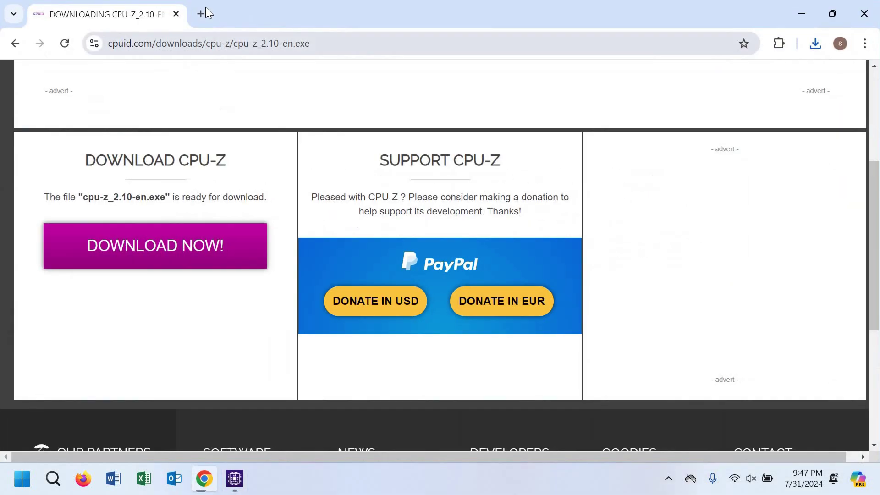
{"action": "left_click", "coordinate": [201, 14]}
{"action": "type", "text": "o"}
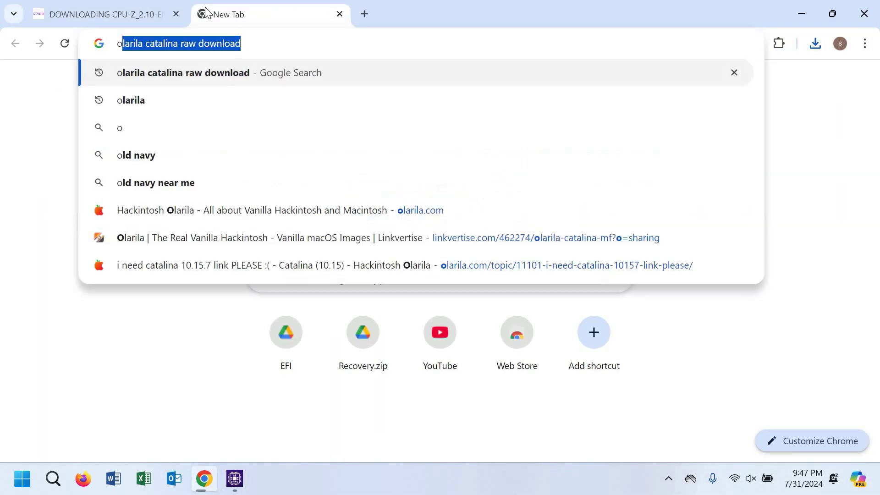
{"action": "type", "text": "larila"}
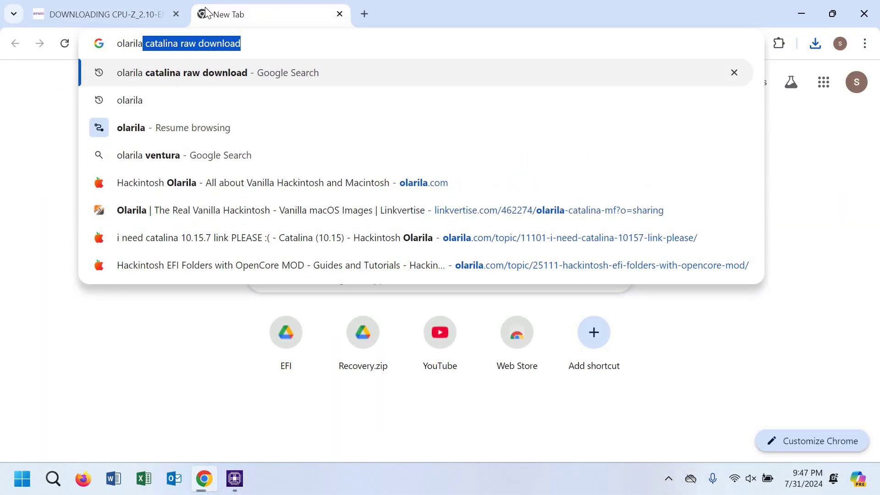
{"action": "key", "text": "Delete"}
{"action": "key", "text": "Return"}
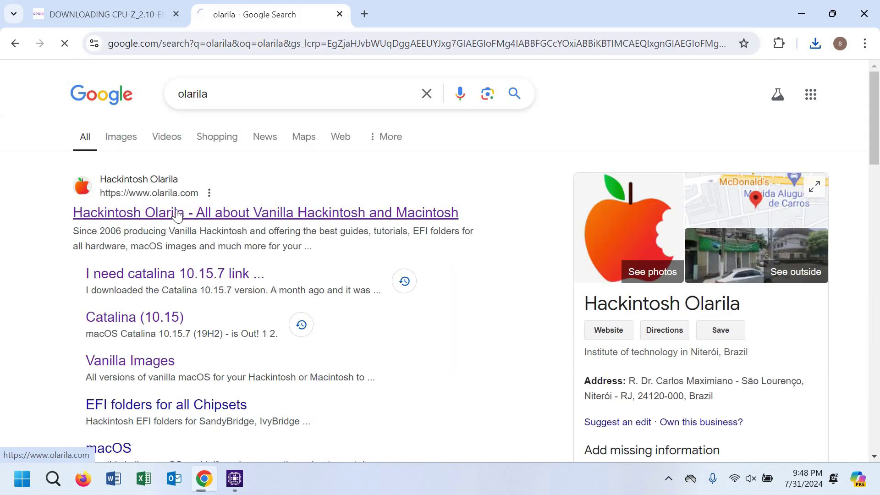
{"action": "left_click", "coordinate": [178, 213]}
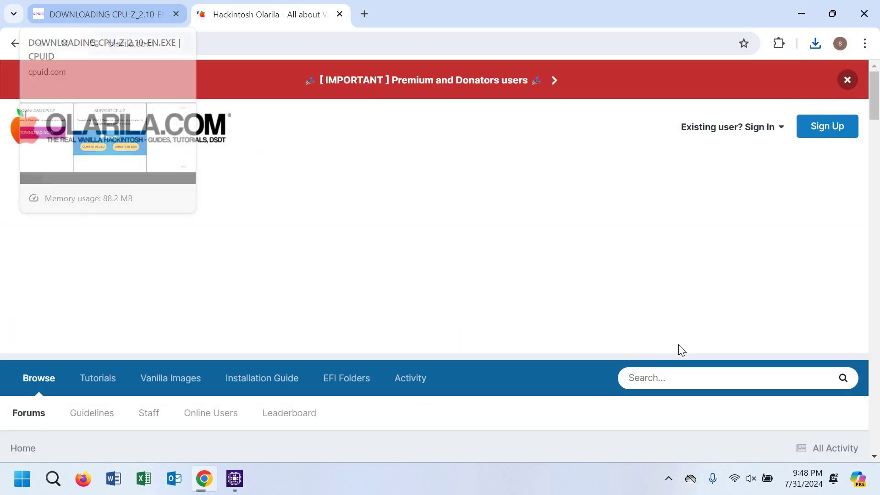
{"action": "scroll", "coordinate": [497, 181], "scroll_direction": "down", "scroll_amount": 4}
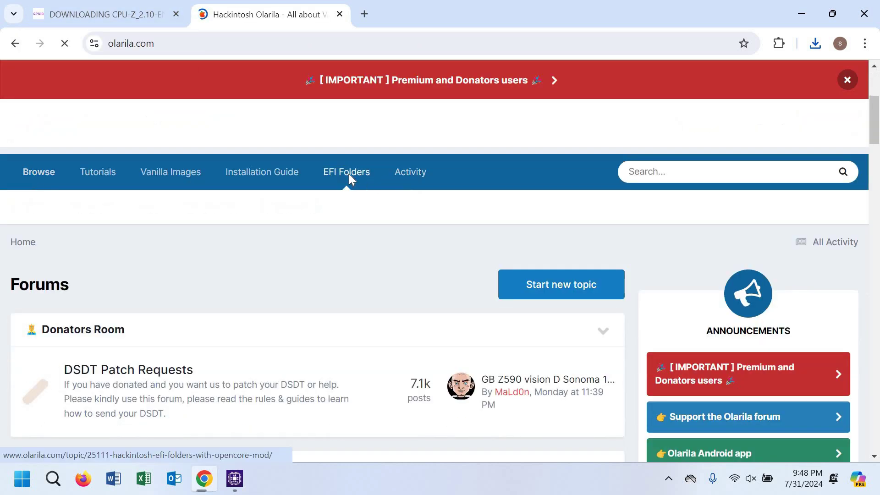
{"action": "left_click", "coordinate": [349, 179]}
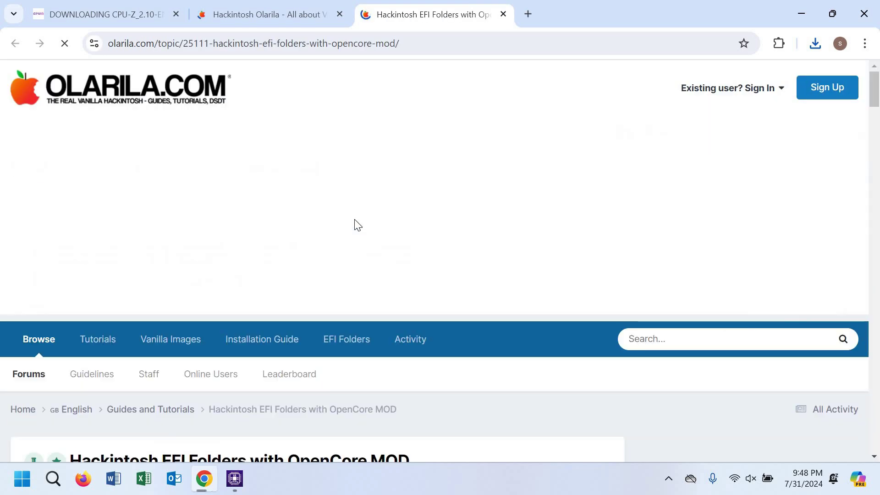
Scroll through the EFI Folders topic and check the processor generation in CPU-Z.
{"action": "scroll", "coordinate": [354, 219], "scroll_direction": "down", "scroll_amount": 8}
{"action": "scroll", "coordinate": [354, 219], "scroll_direction": "down", "scroll_amount": 7}
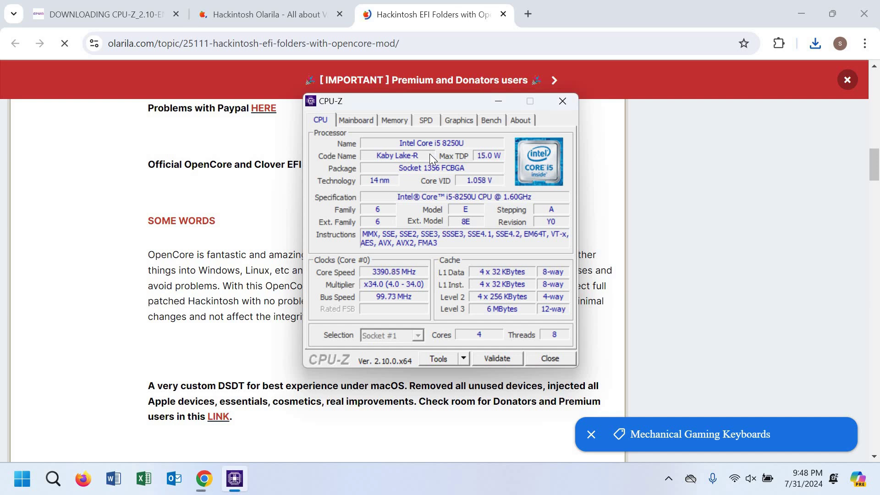
{"action": "scroll", "coordinate": [71, 269], "scroll_direction": "down", "scroll_amount": 15}
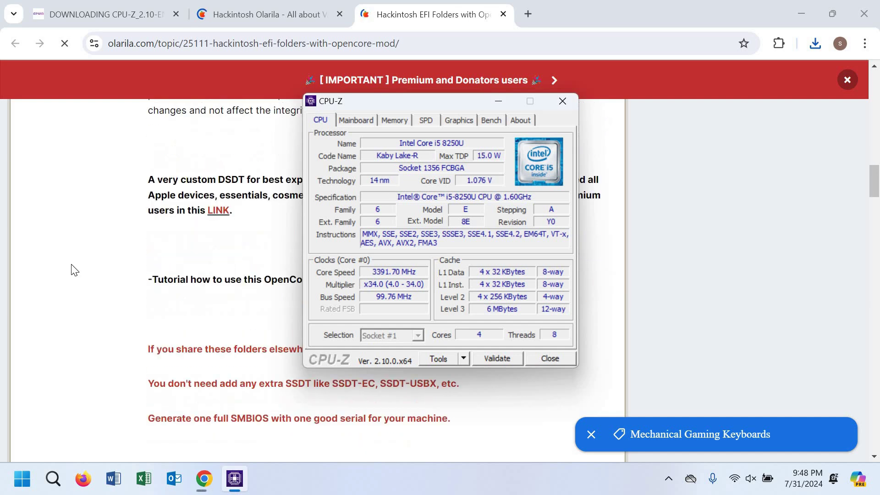
{"action": "left_click", "coordinate": [71, 269]}
{"action": "scroll", "coordinate": [73, 269], "scroll_direction": "down", "scroll_amount": 5}
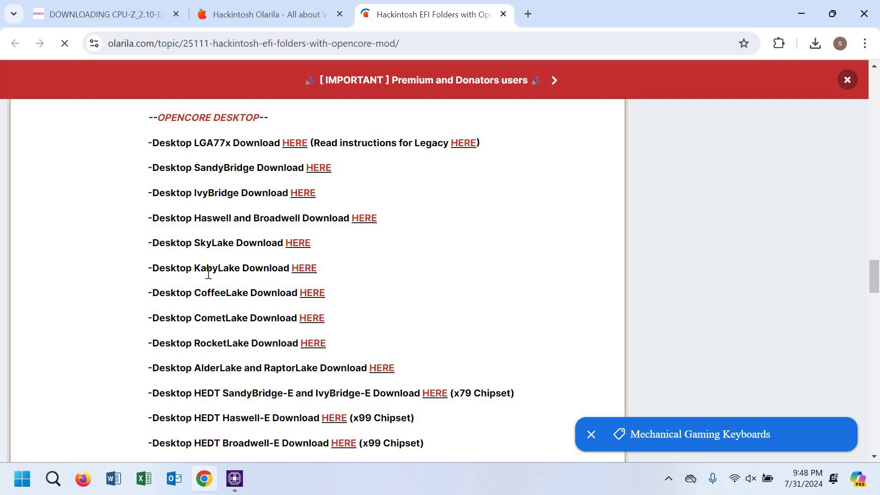
{"action": "left_click", "coordinate": [243, 485]}
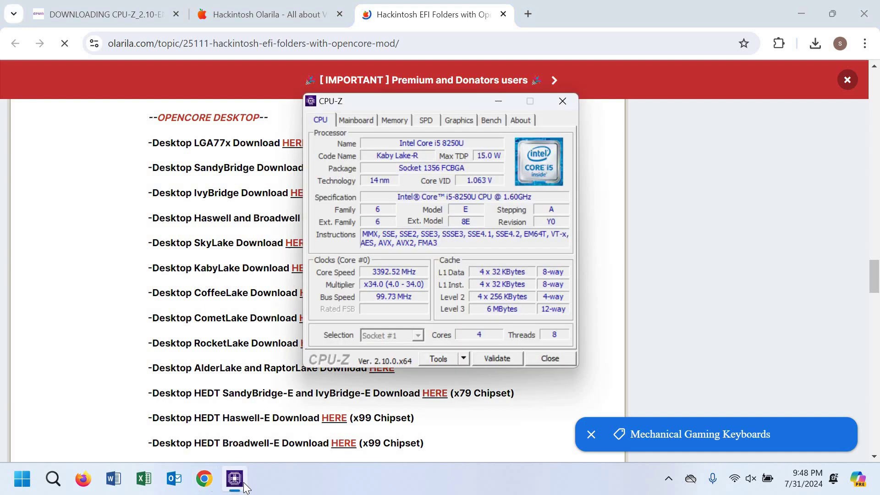
Download the Desktop KabyLake OpenCore EFI folder from the topic's list.
{"action": "left_click", "coordinate": [270, 280]}
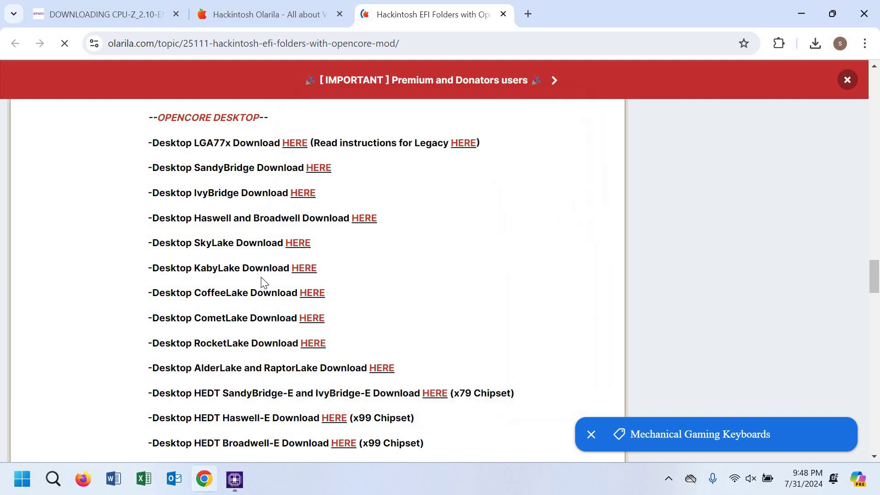
{"action": "left_click", "coordinate": [311, 271]}
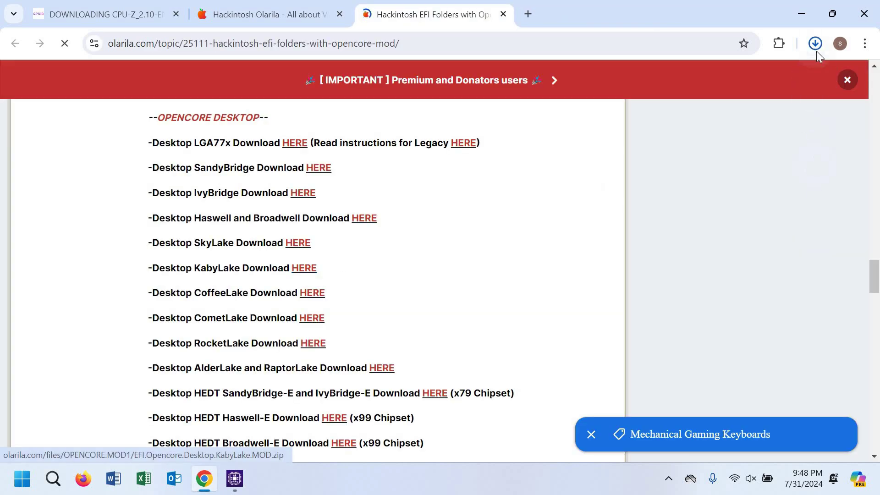
{"action": "scroll", "coordinate": [311, 202], "scroll_direction": "up", "scroll_amount": 20}
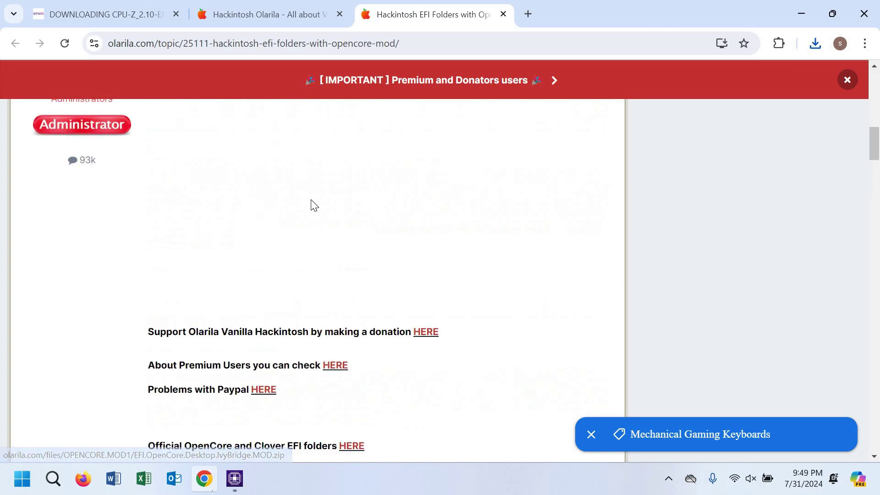
{"action": "scroll", "coordinate": [314, 207], "scroll_direction": "down", "scroll_amount": 3}
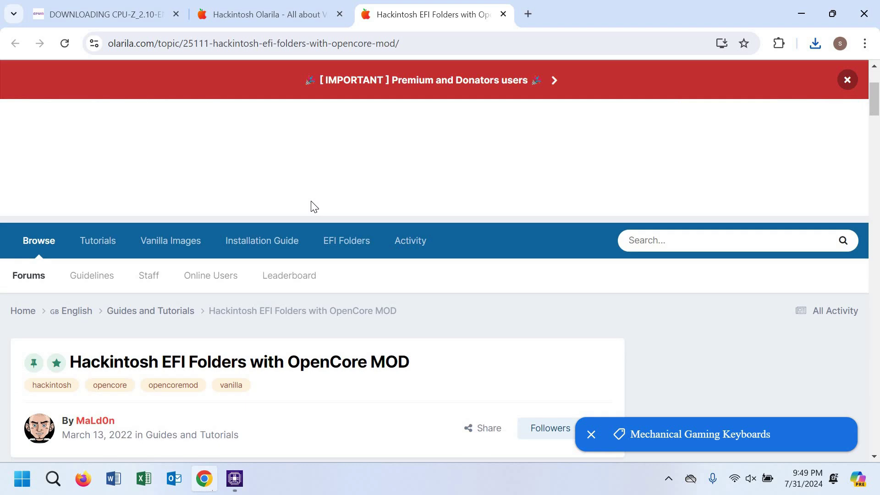
Open Olarila's Vanilla Images post, locate the CATALINA 10.15.7 download, then close Chrome.
{"action": "left_click", "coordinate": [186, 244]}
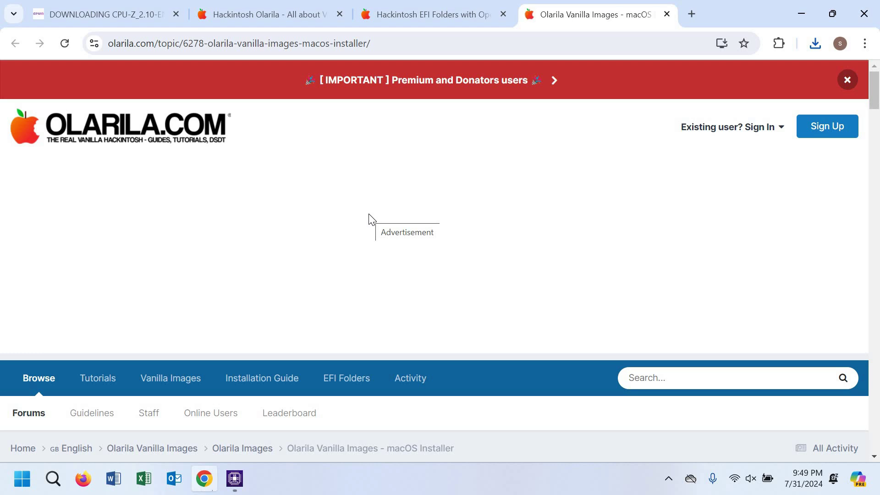
{"action": "scroll", "coordinate": [371, 219], "scroll_direction": "down", "scroll_amount": 15}
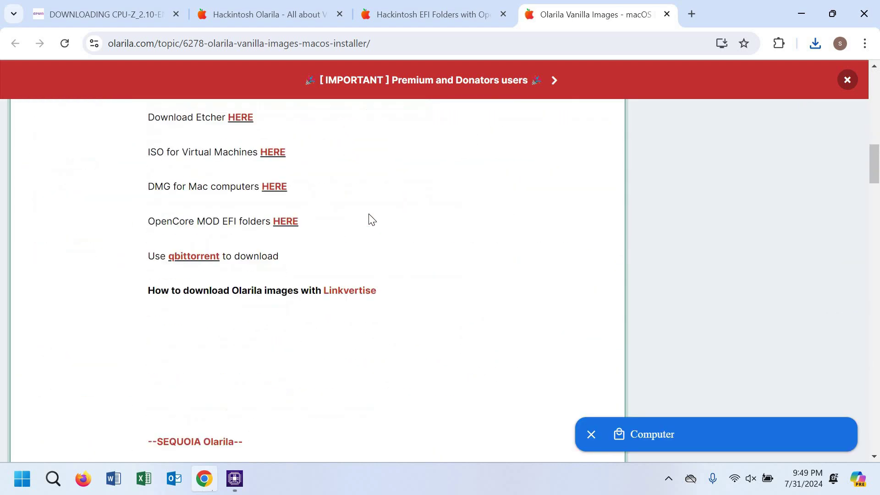
{"action": "scroll", "coordinate": [371, 219], "scroll_direction": "up", "scroll_amount": 1}
{"action": "scroll", "coordinate": [371, 219], "scroll_direction": "up", "scroll_amount": 1}
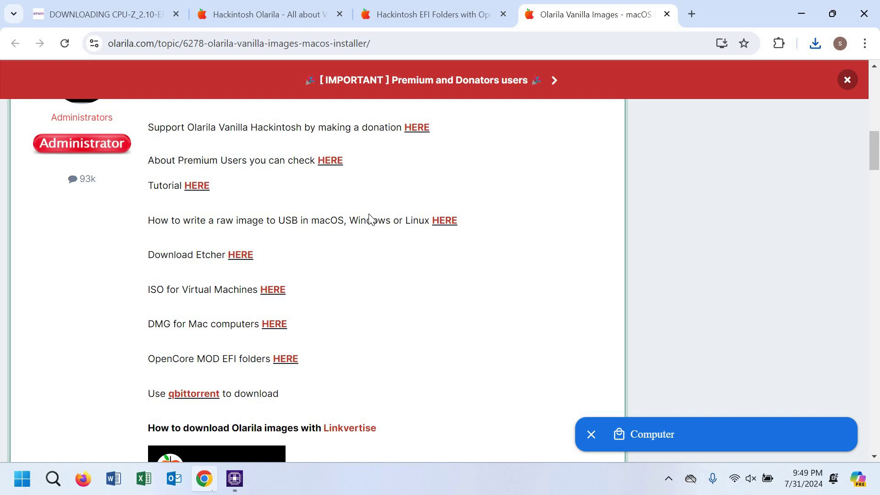
{"action": "scroll", "coordinate": [371, 219], "scroll_direction": "up", "scroll_amount": 1}
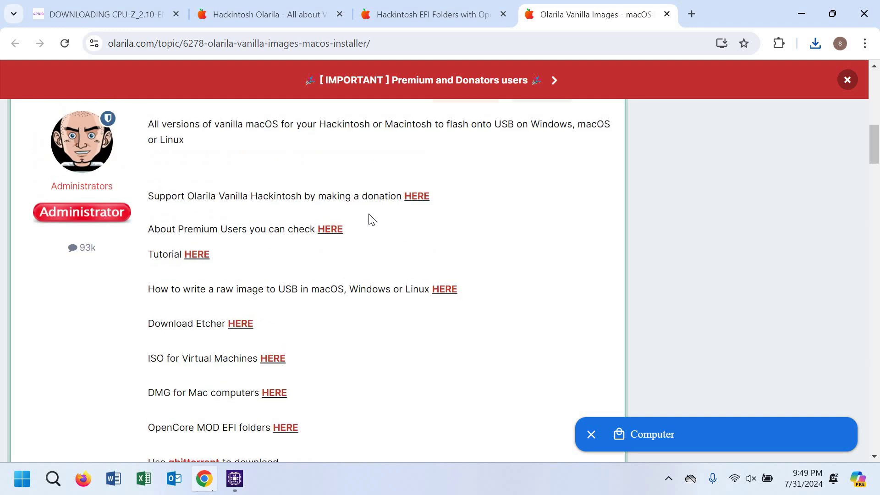
{"action": "scroll", "coordinate": [371, 219], "scroll_direction": "down", "scroll_amount": 9}
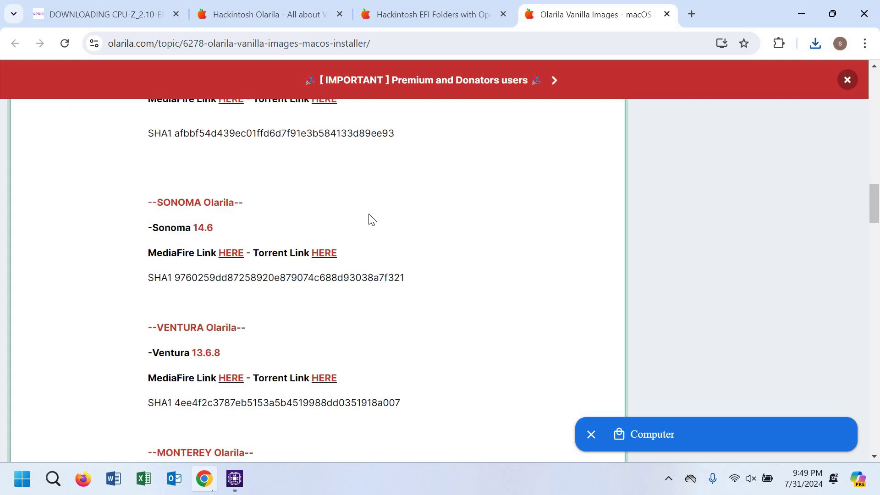
{"action": "scroll", "coordinate": [371, 219], "scroll_direction": "up", "scroll_amount": 1}
{"action": "scroll", "coordinate": [371, 219], "scroll_direction": "down", "scroll_amount": 5}
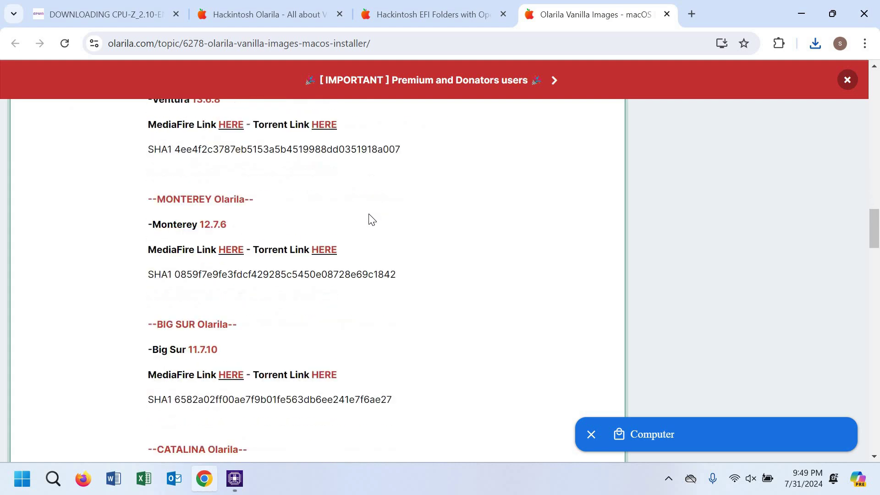
{"action": "scroll", "coordinate": [371, 219], "scroll_direction": "down", "scroll_amount": 5}
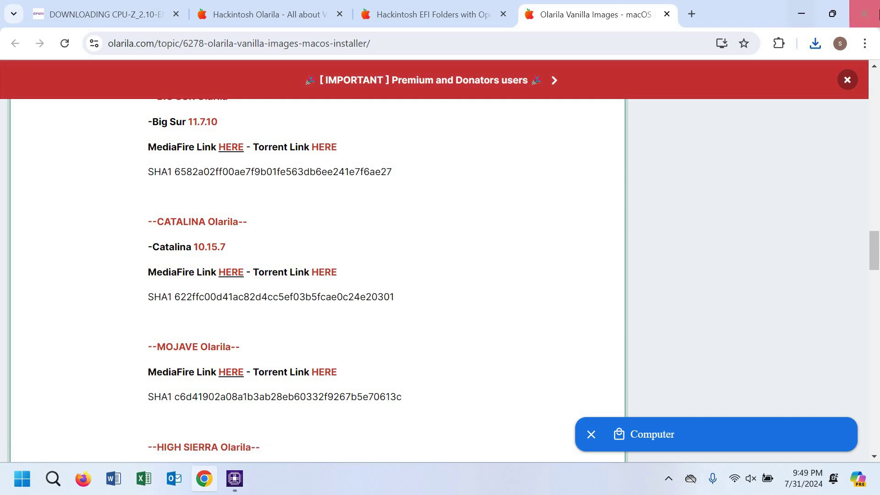
{"action": "left_click", "coordinate": [872, 12]}
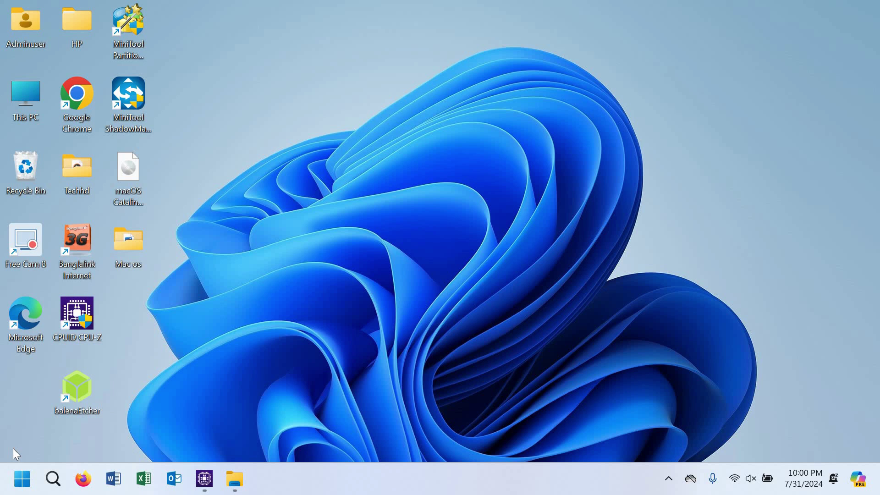
{"action": "double_click", "coordinate": [136, 240]}
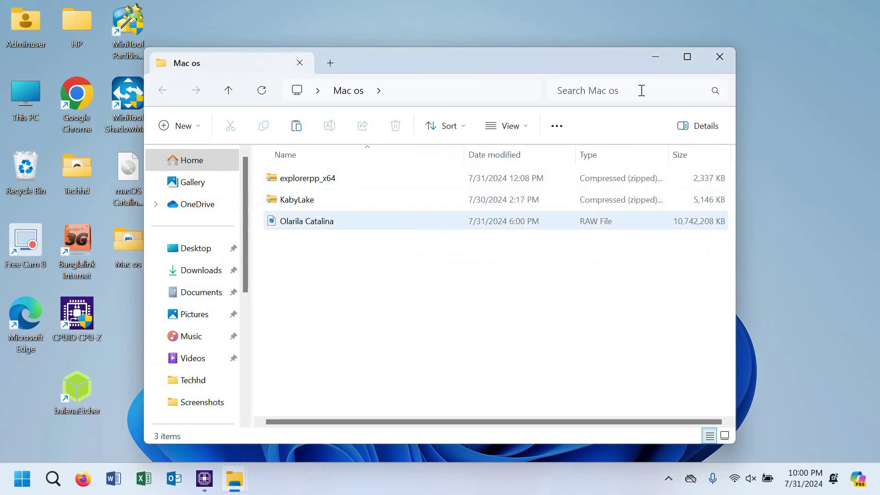
{"action": "left_click", "coordinate": [719, 58]}
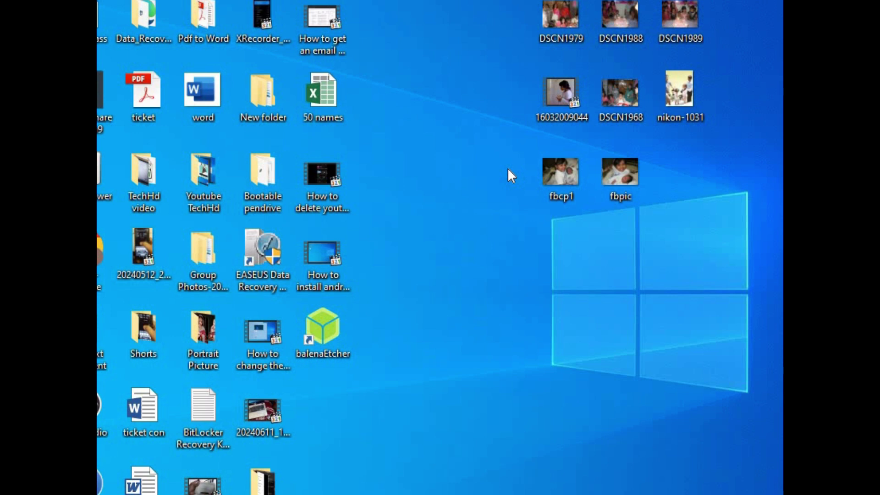
Launch balenaEtcher and load Olarila Catalina from the Desktop as the source image.
{"action": "double_click", "coordinate": [306, 337]}
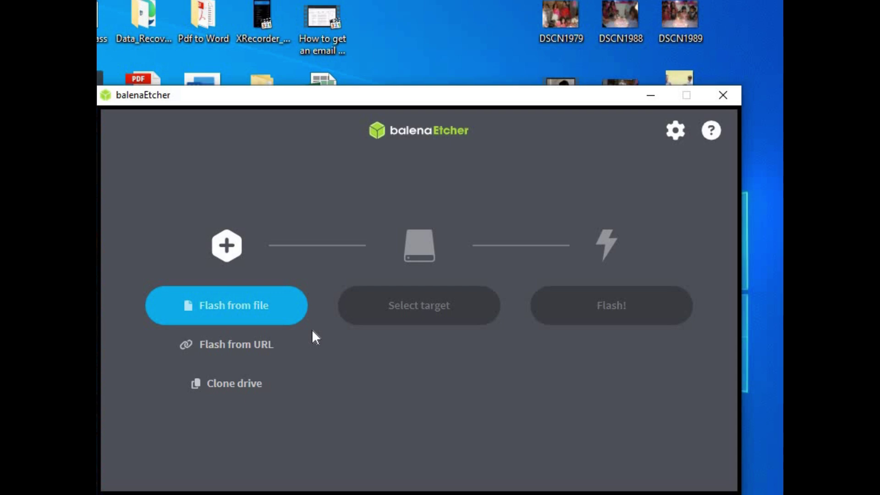
{"action": "left_click", "coordinate": [251, 302]}
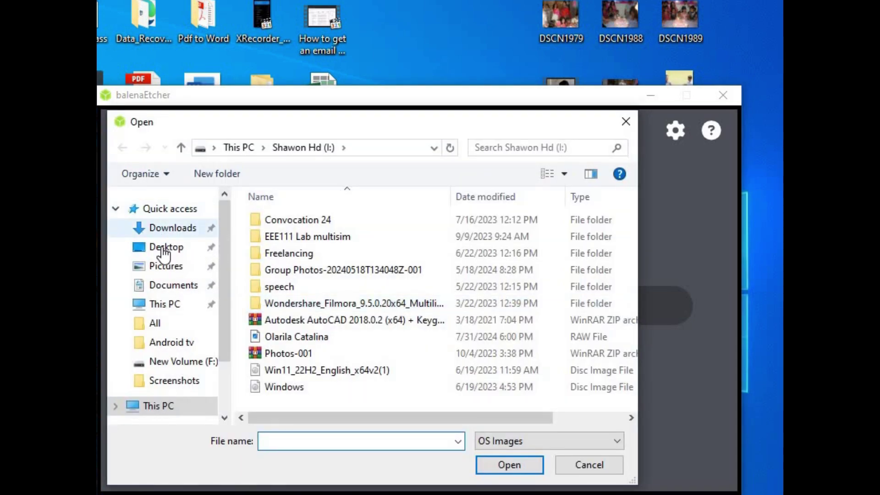
{"action": "left_click", "coordinate": [164, 250]}
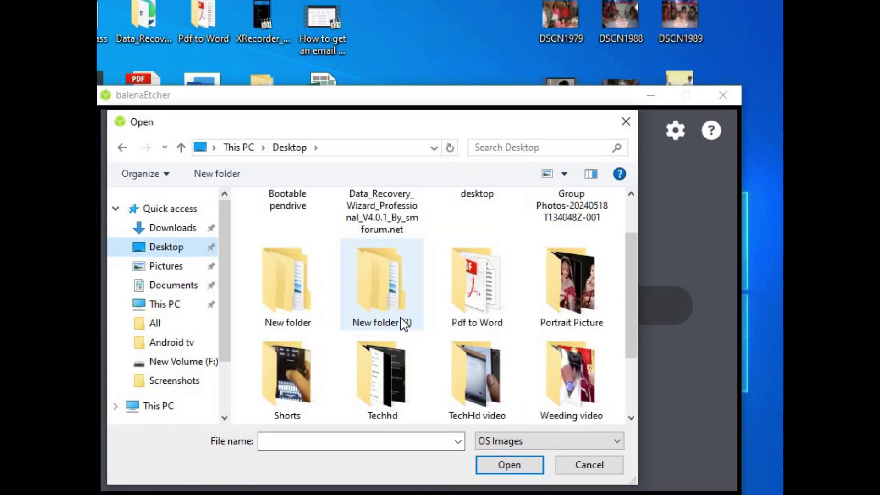
{"action": "scroll", "coordinate": [403, 324], "scroll_direction": "down", "scroll_amount": 2}
{"action": "left_click", "coordinate": [382, 376]}
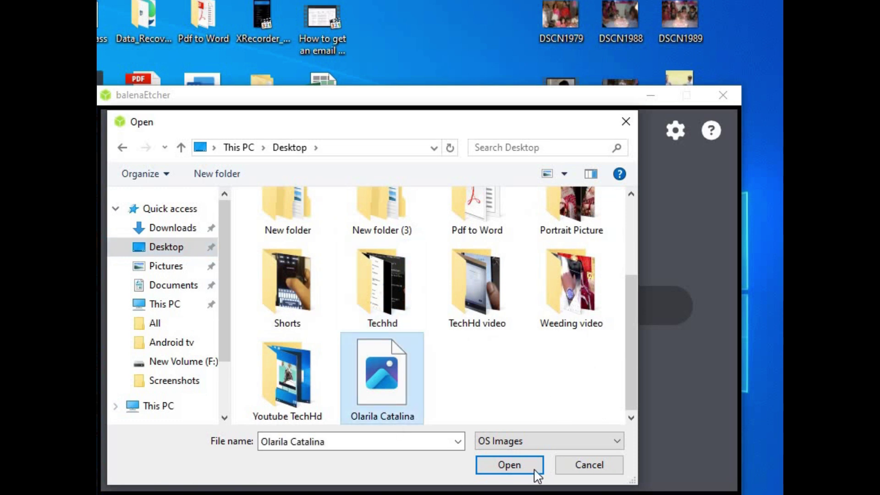
{"action": "left_click", "coordinate": [504, 466]}
Set the 16GB JetFlash USB drive (15.3 GB) as the flash target.
{"action": "left_click", "coordinate": [430, 309]}
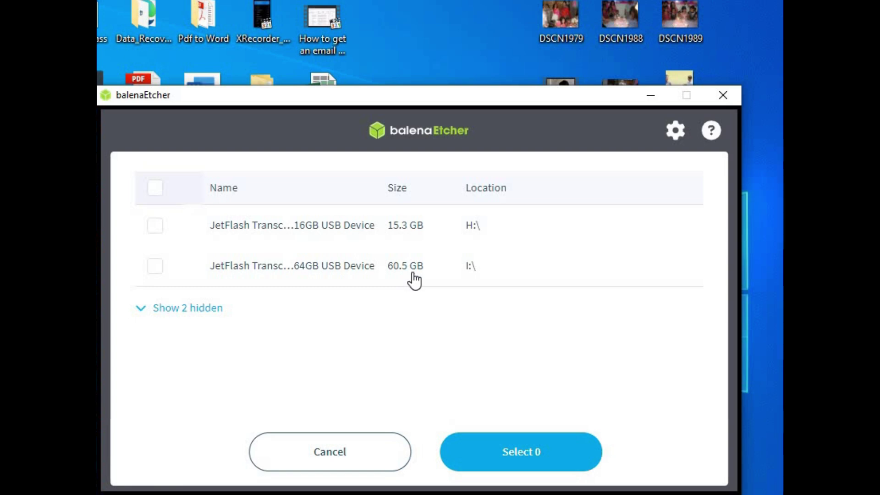
{"action": "left_click", "coordinate": [356, 228]}
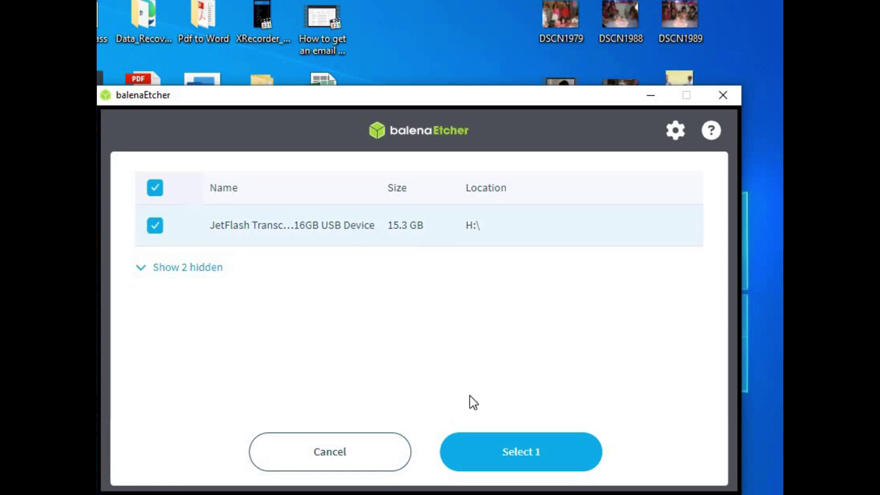
{"action": "left_click", "coordinate": [512, 453]}
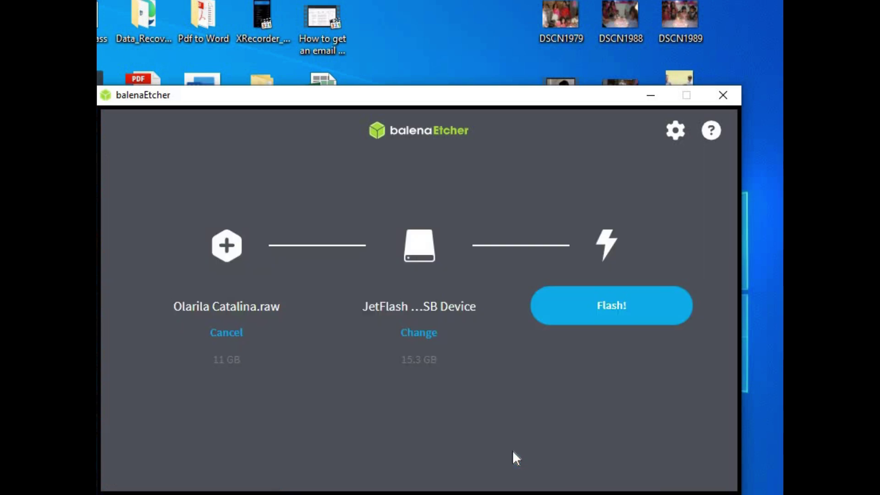
Flash Olarila Catalina.raw to the JetFlash drive, moving the Etcher window aside meanwhile.
{"action": "left_click", "coordinate": [594, 322]}
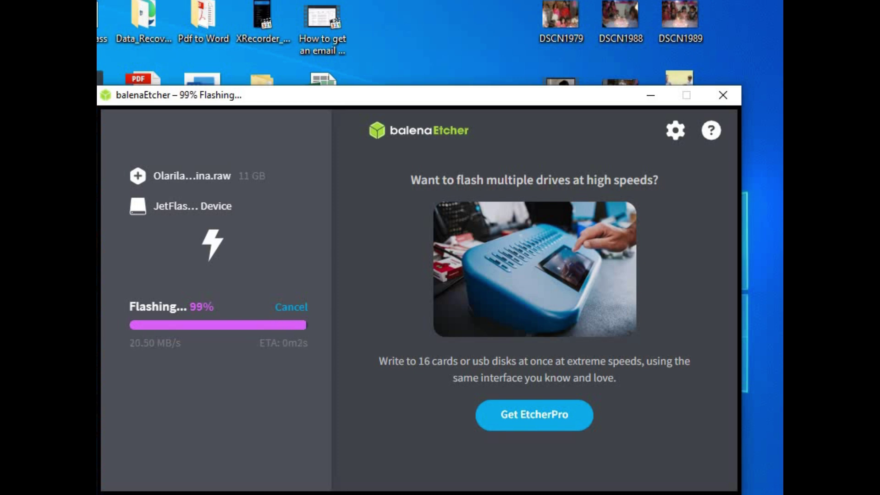
{"action": "left_click_drag", "start_coordinate": [367, 95], "coordinate": [405, 16]}
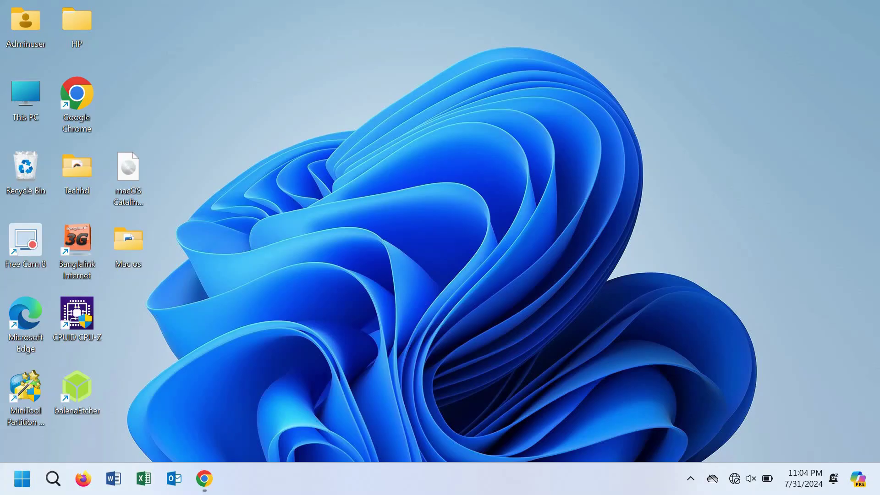
Launch MiniTool Partition Wizard and give Disk 3's 200 MB EFI partition drive letter H:.
{"action": "left_click", "coordinate": [26, 387]}
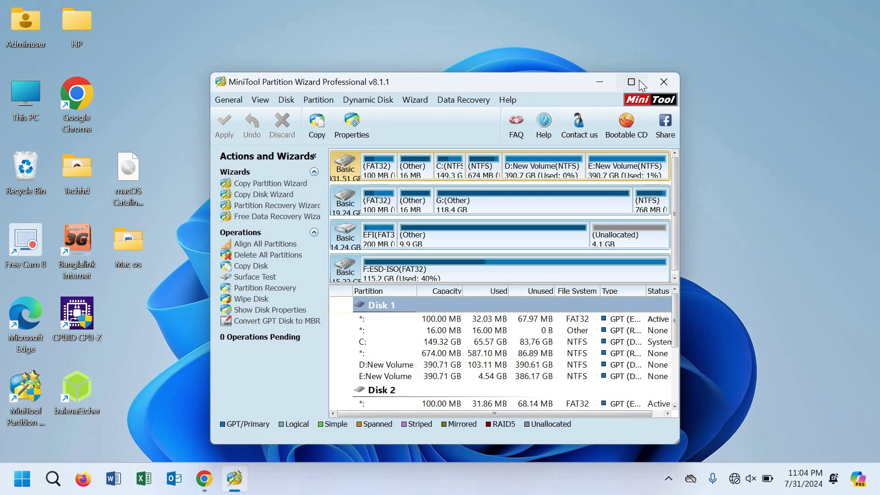
{"action": "left_click", "coordinate": [641, 85]}
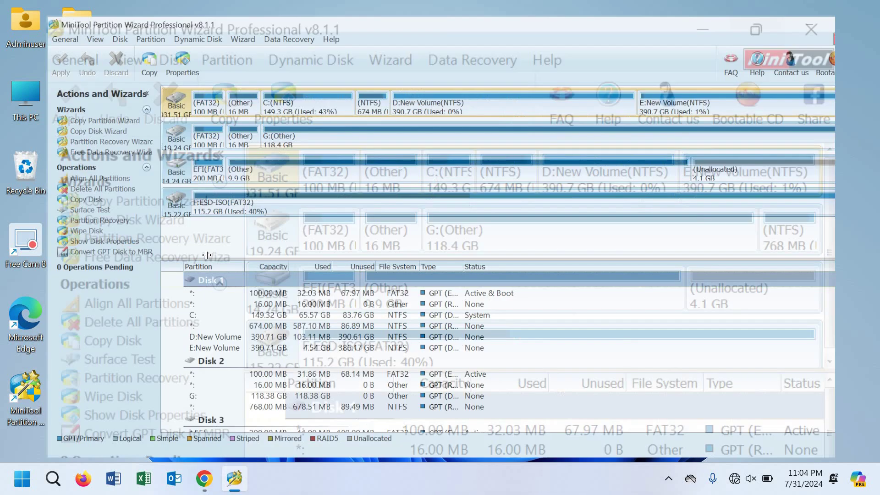
{"action": "scroll", "coordinate": [231, 375], "scroll_direction": "down", "scroll_amount": 2}
{"action": "left_click", "coordinate": [231, 374]}
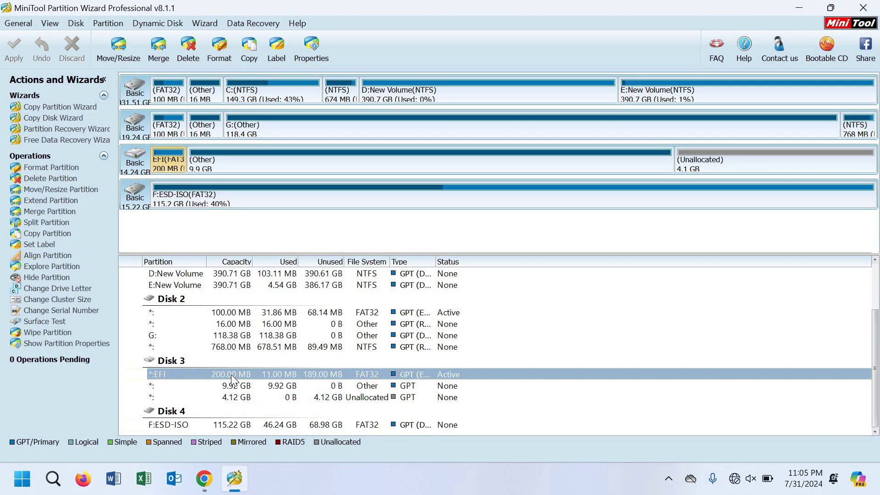
{"action": "right_click", "coordinate": [174, 373]}
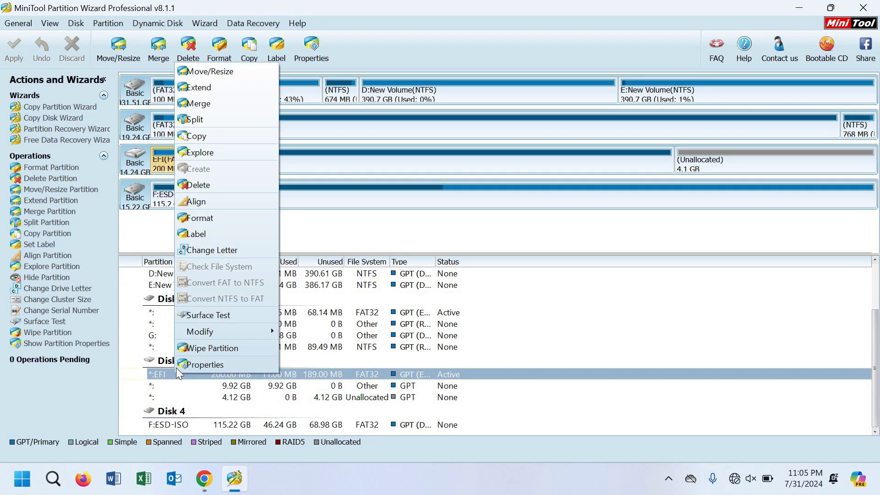
{"action": "left_click", "coordinate": [213, 249]}
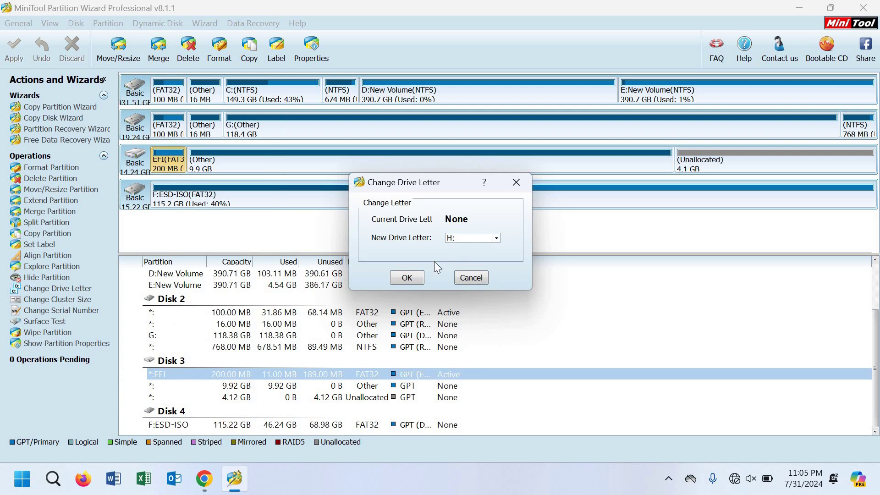
{"action": "left_click", "coordinate": [414, 279]}
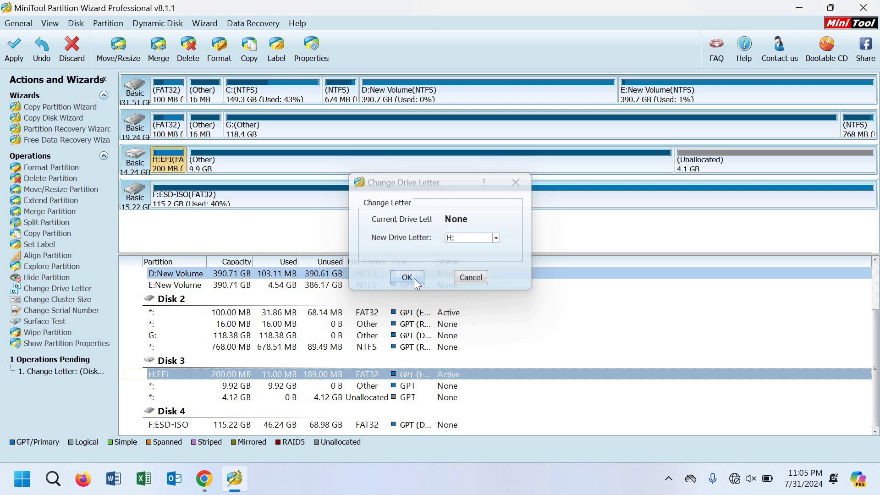
Apply the pending drive letter change and close Partition Wizard.
{"action": "left_click", "coordinate": [7, 49]}
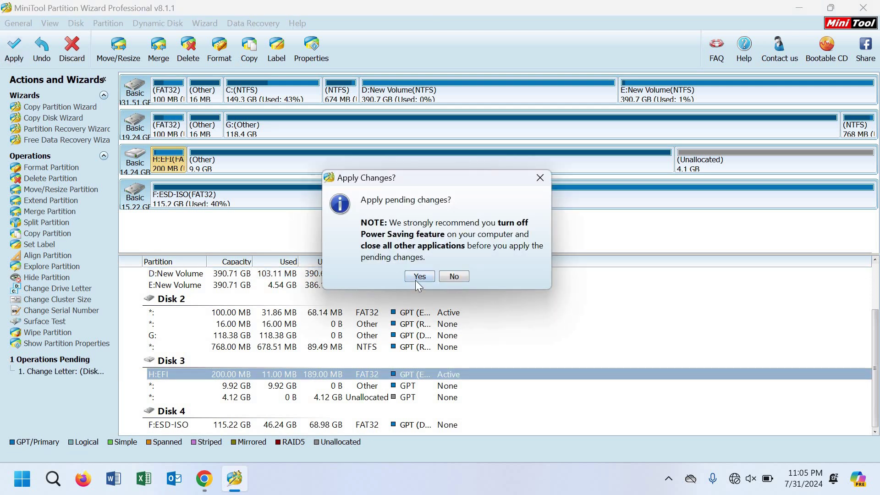
{"action": "left_click", "coordinate": [418, 276]}
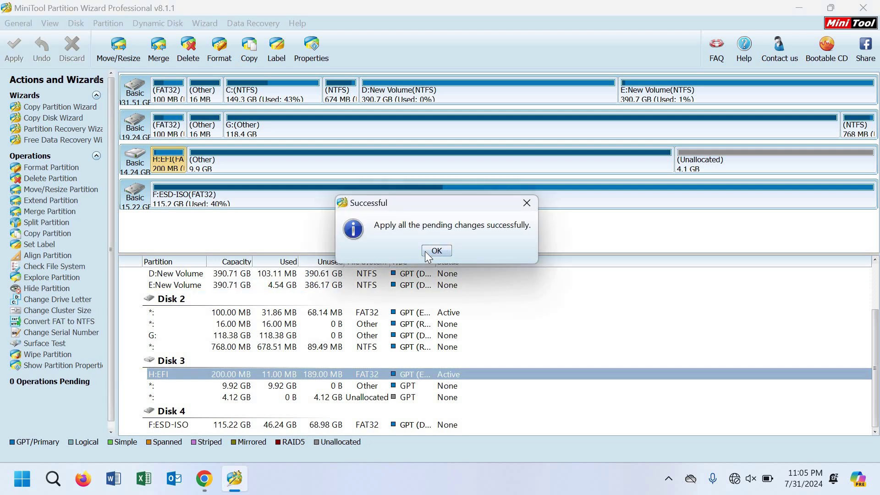
{"action": "left_click", "coordinate": [436, 251]}
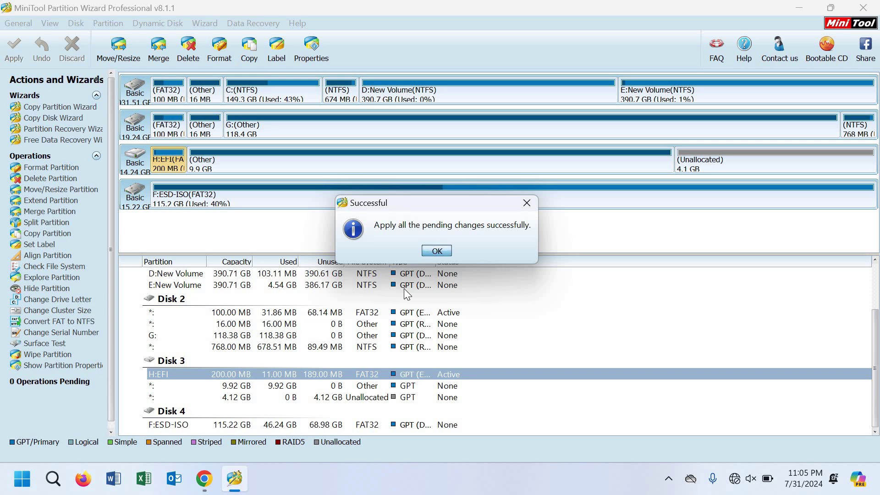
{"action": "left_click", "coordinate": [876, 5]}
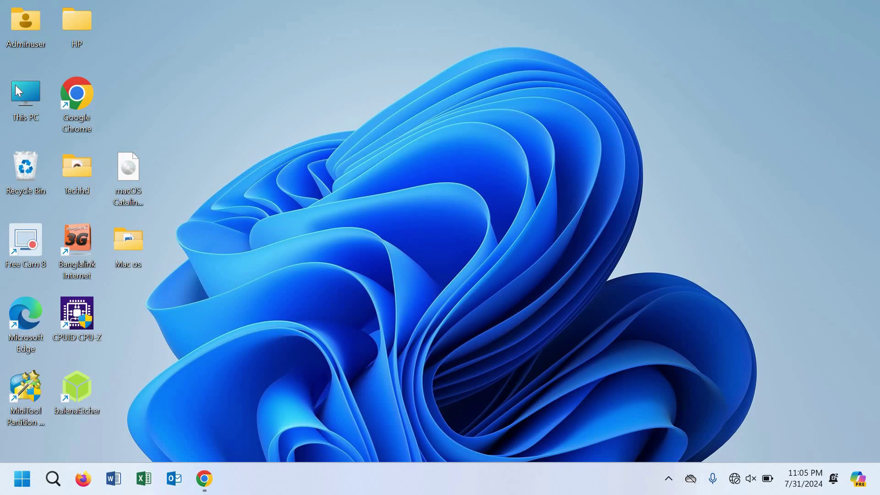
Extract explorerpp_x64.zip in the Mac os folder to explorerpp_x64\.
{"action": "double_click", "coordinate": [15, 85]}
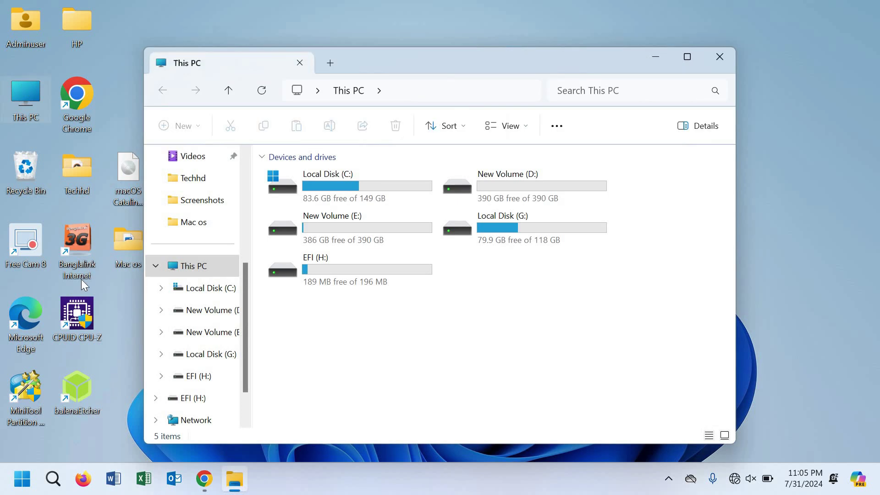
{"action": "left_click", "coordinate": [729, 63]}
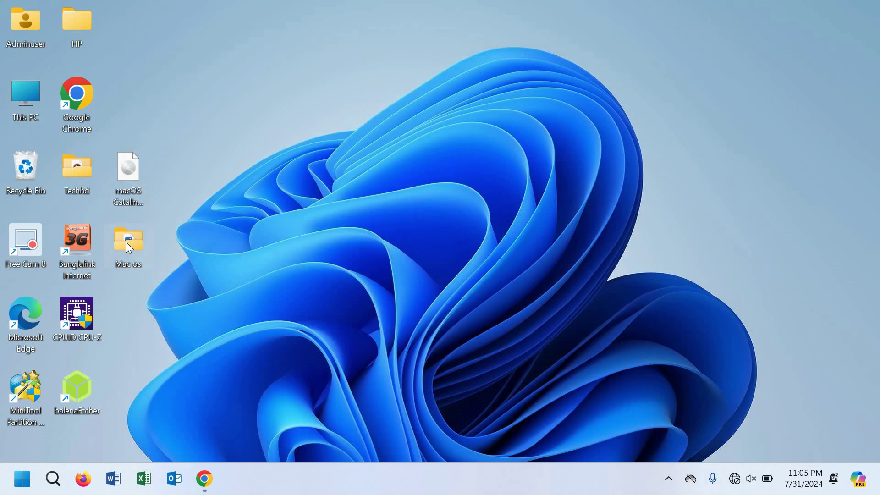
{"action": "double_click", "coordinate": [126, 241]}
{"action": "left_click", "coordinate": [313, 181]}
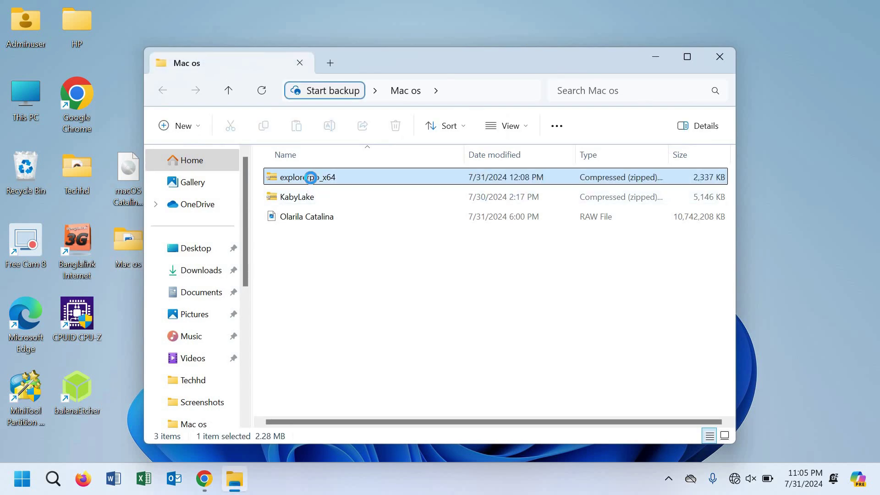
{"action": "right_click", "coordinate": [312, 182]}
{"action": "left_click", "coordinate": [339, 230]}
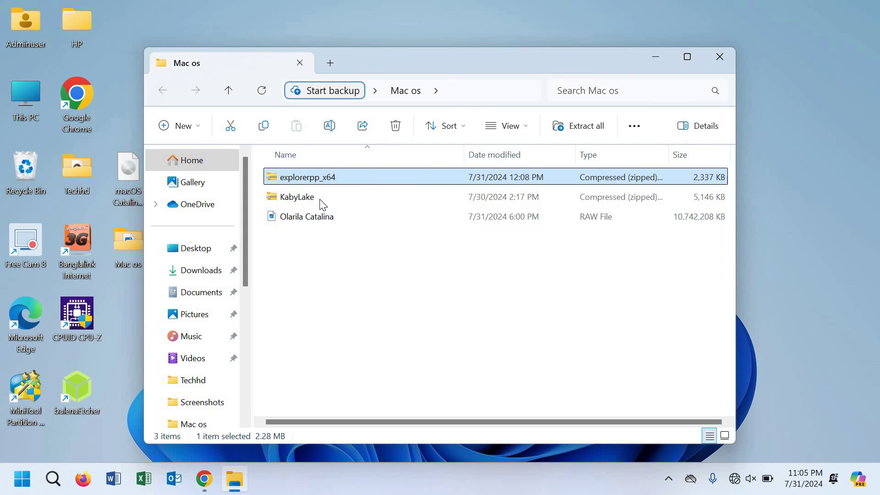
Open the extracted explorerpp_x64 folder and launch the Explorer++ application.
{"action": "double_click", "coordinate": [296, 177]}
{"action": "double_click", "coordinate": [300, 197]}
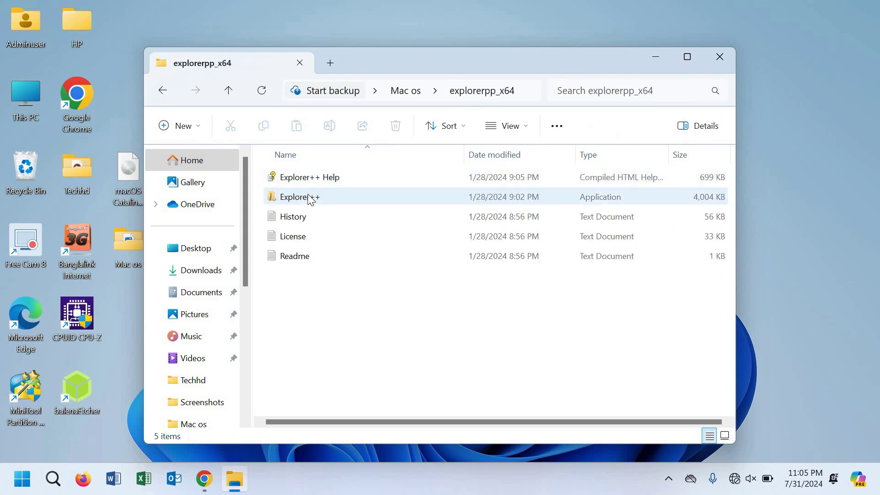
{"action": "right_click", "coordinate": [302, 196]}
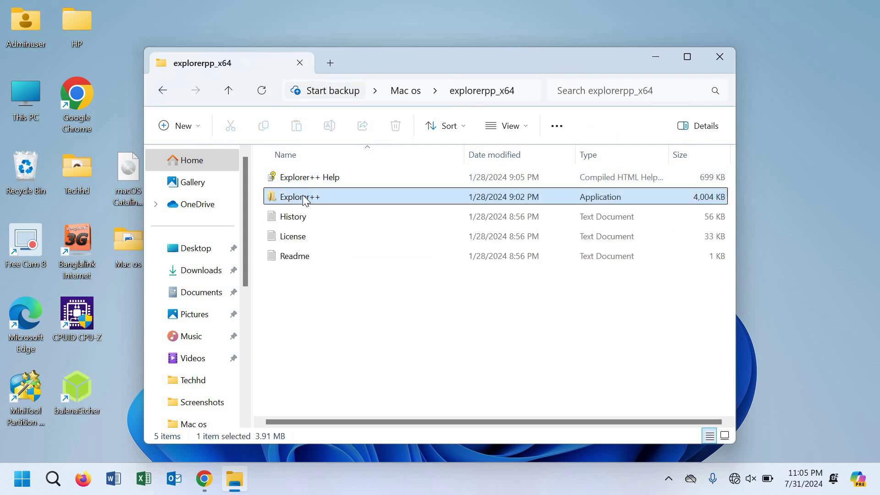
Run Explorer++ as administrator and open the EFI (H:) drive.
{"action": "left_click", "coordinate": [365, 109]}
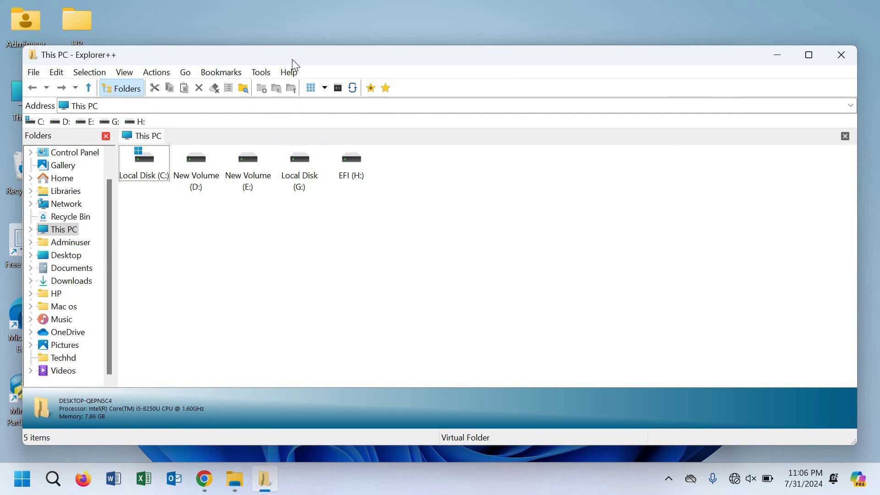
{"action": "left_click_drag", "start_coordinate": [372, 133], "coordinate": [414, 249]}
{"action": "double_click", "coordinate": [392, 281]}
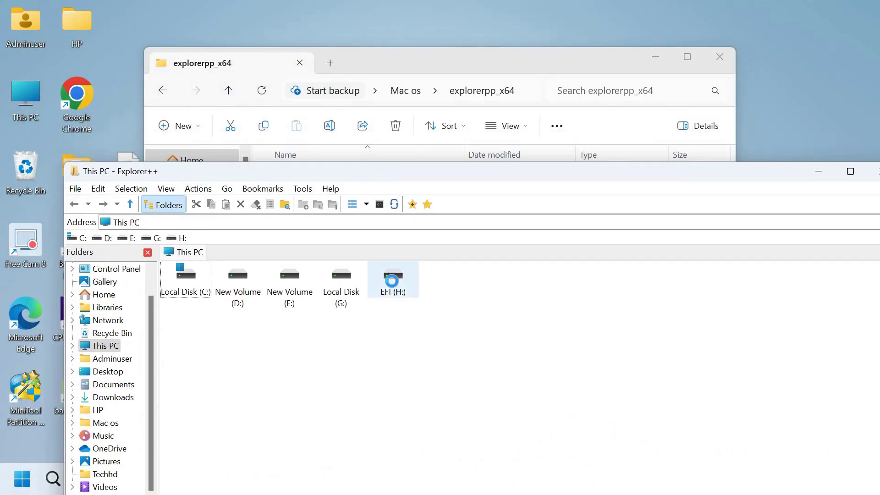
Permanently delete the old EFI folder from the H: drive.
{"action": "left_click", "coordinate": [248, 280]}
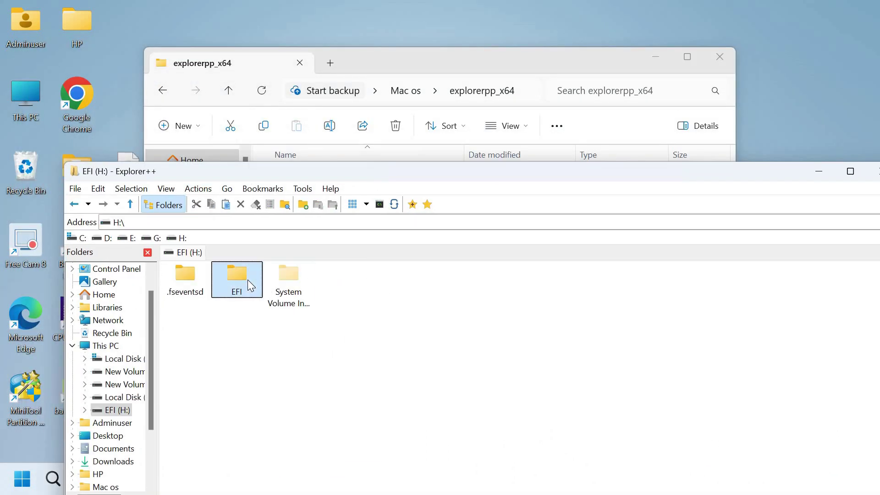
{"action": "right_click", "coordinate": [248, 279]}
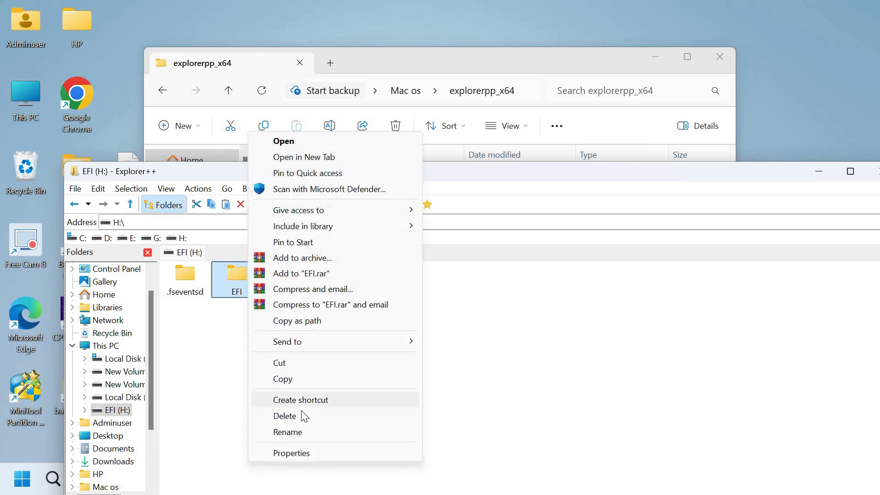
{"action": "left_click", "coordinate": [284, 415]}
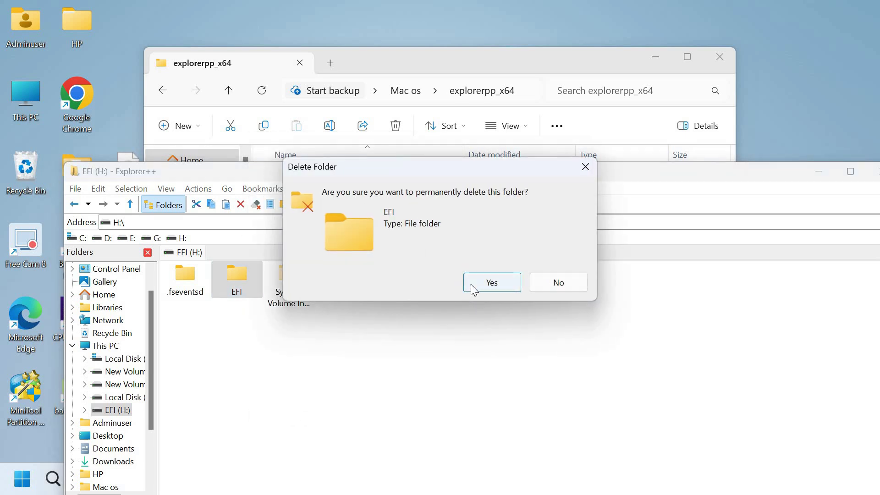
{"action": "left_click", "coordinate": [471, 285]}
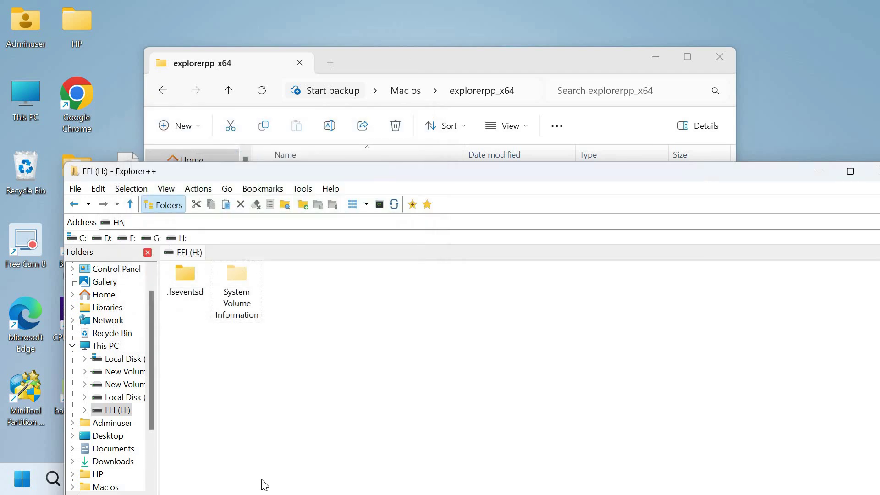
{"action": "left_click", "coordinate": [356, 60]}
Extract the KabyLake zip in Mac os and open the inner KabyLake folder.
{"action": "left_click", "coordinate": [163, 90]}
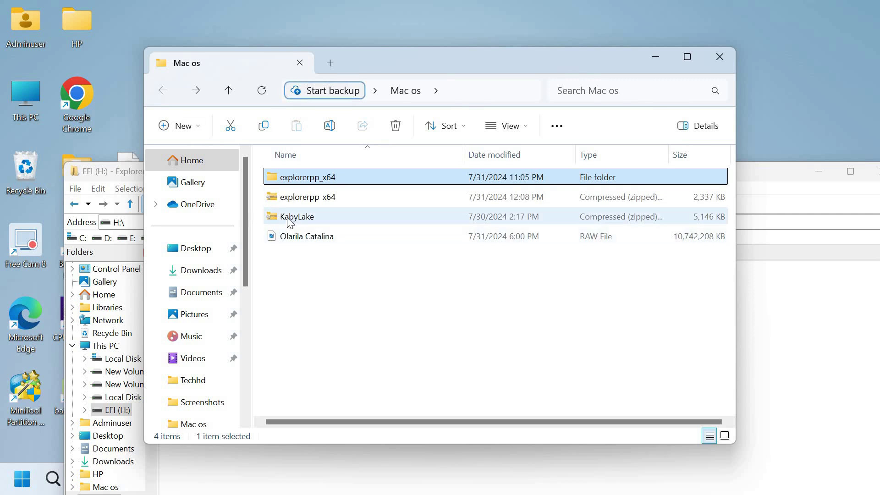
{"action": "left_click", "coordinate": [290, 220]}
{"action": "right_click", "coordinate": [290, 221]}
{"action": "left_click", "coordinate": [323, 232]}
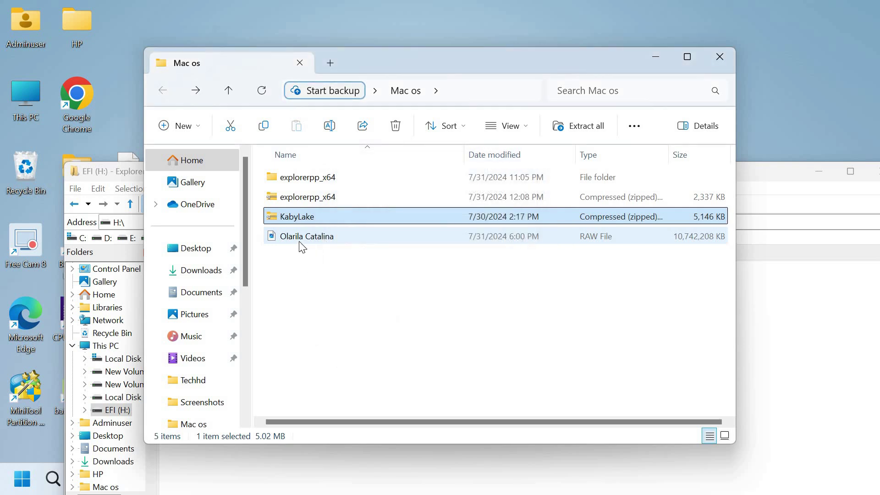
{"action": "double_click", "coordinate": [299, 198]}
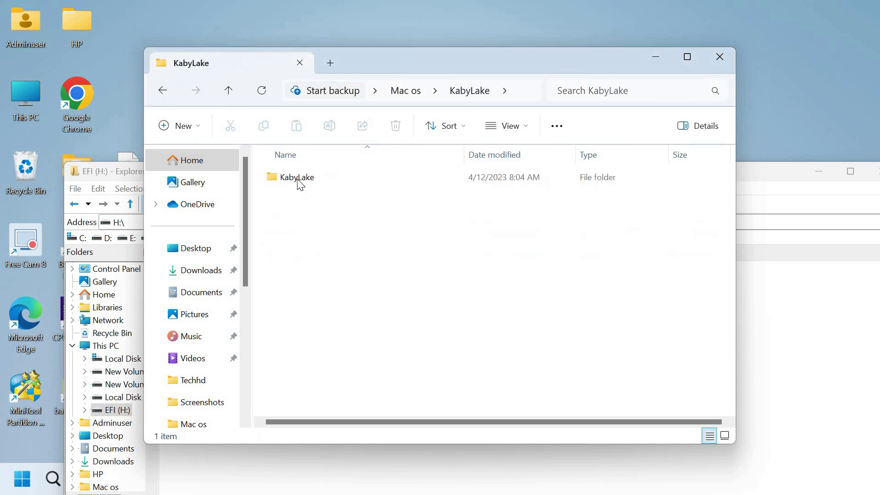
{"action": "left_click", "coordinate": [300, 182]}
{"action": "double_click", "coordinate": [299, 182]}
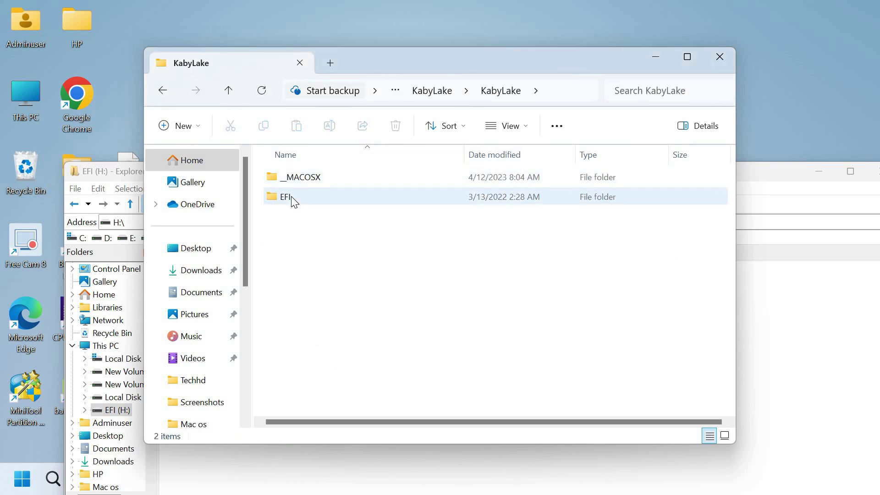
Copy the KabyLake EFI folder and paste it onto the root of EFI (H:).
{"action": "left_click", "coordinate": [329, 203]}
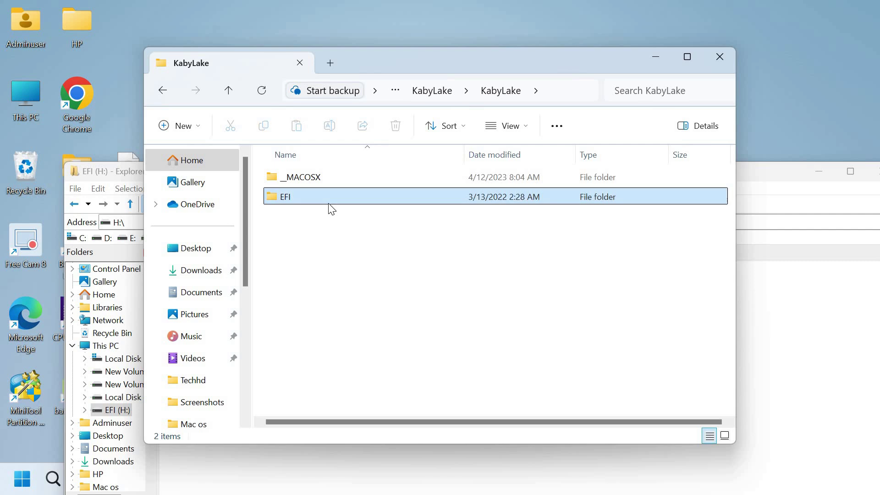
{"action": "right_click", "coordinate": [284, 198]}
{"action": "left_click", "coordinate": [326, 381]}
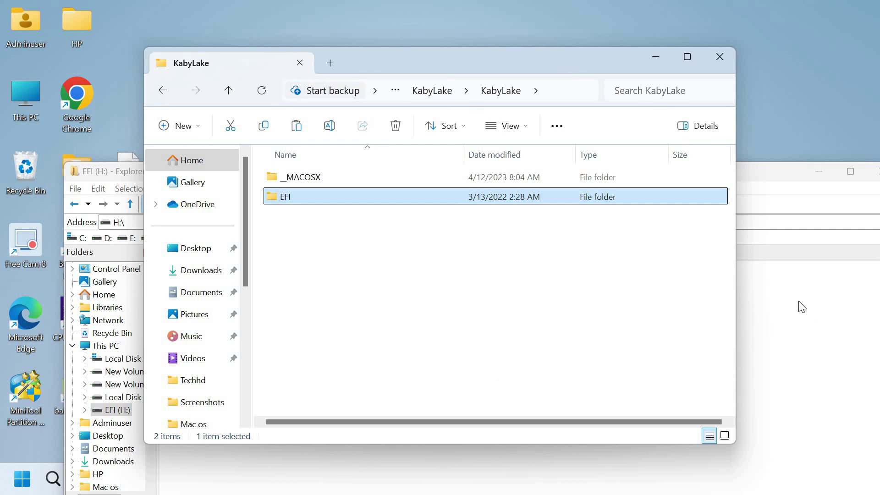
{"action": "left_click", "coordinate": [779, 308]}
{"action": "right_click", "coordinate": [298, 402]}
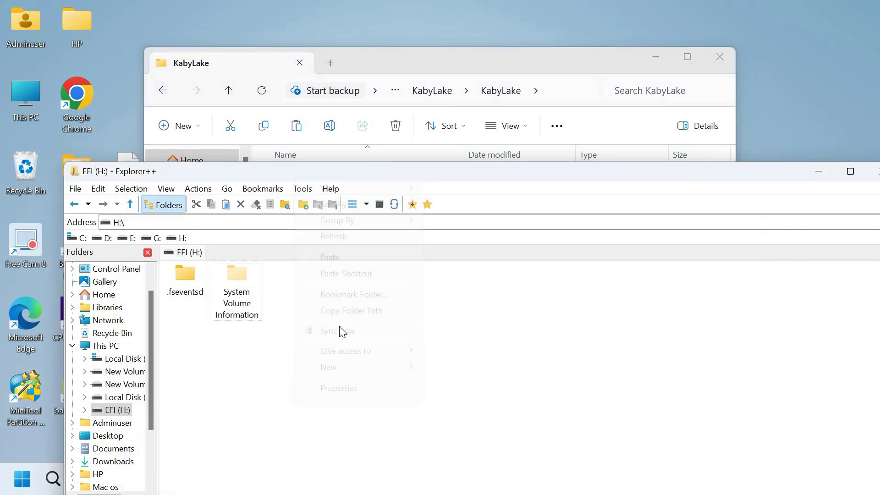
{"action": "left_click", "coordinate": [342, 256]}
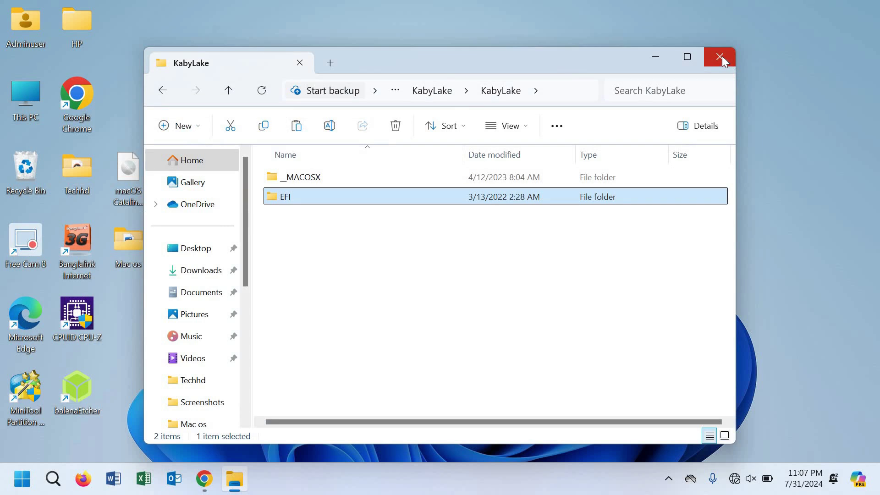
Close the KabyLake folder window and refresh the desktop.
{"action": "left_click", "coordinate": [721, 57]}
{"action": "right_click", "coordinate": [376, 165]}
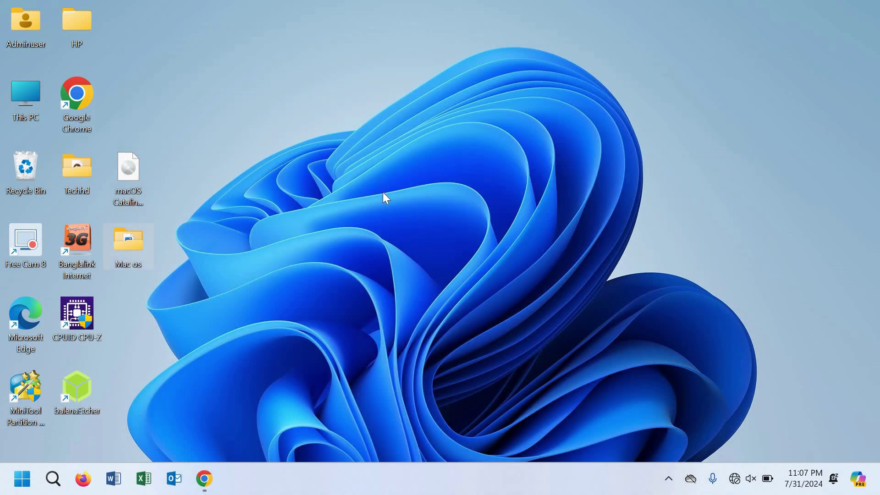
{"action": "left_click", "coordinate": [413, 205]}
{"action": "right_click", "coordinate": [308, 133]}
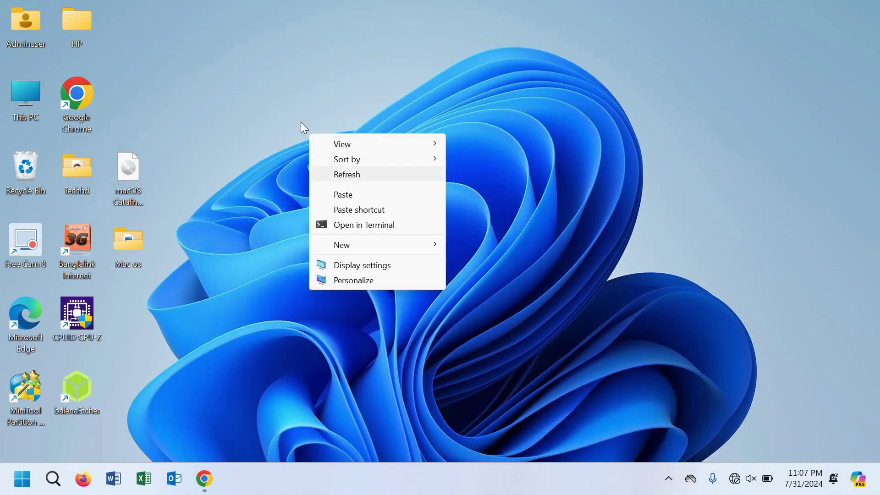
{"action": "right_click", "coordinate": [293, 120]}
{"action": "left_click", "coordinate": [335, 158]}
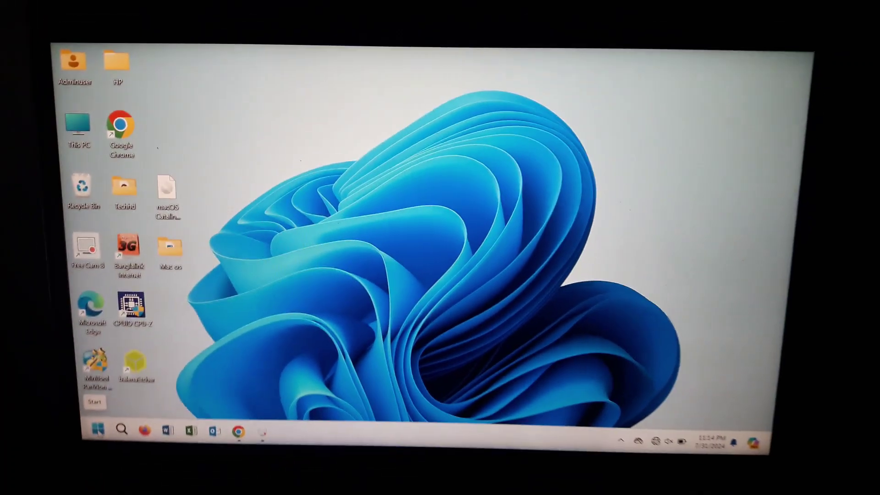
Restart Windows from the Start menu's power options.
{"action": "left_click", "coordinate": [105, 365]}
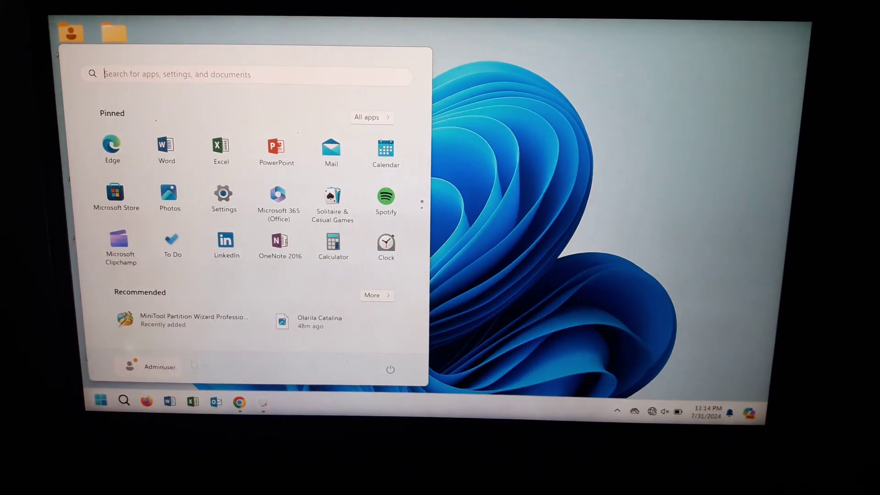
{"action": "left_click", "coordinate": [392, 366]}
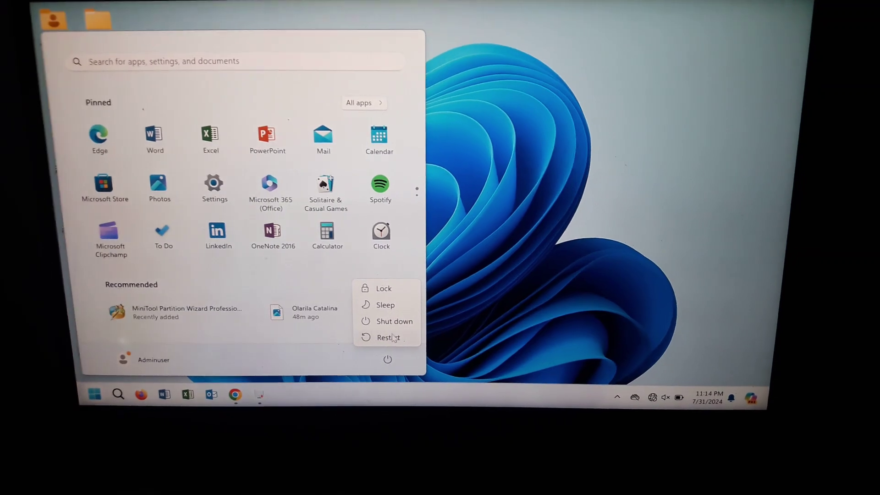
{"action": "left_click", "coordinate": [394, 333]}
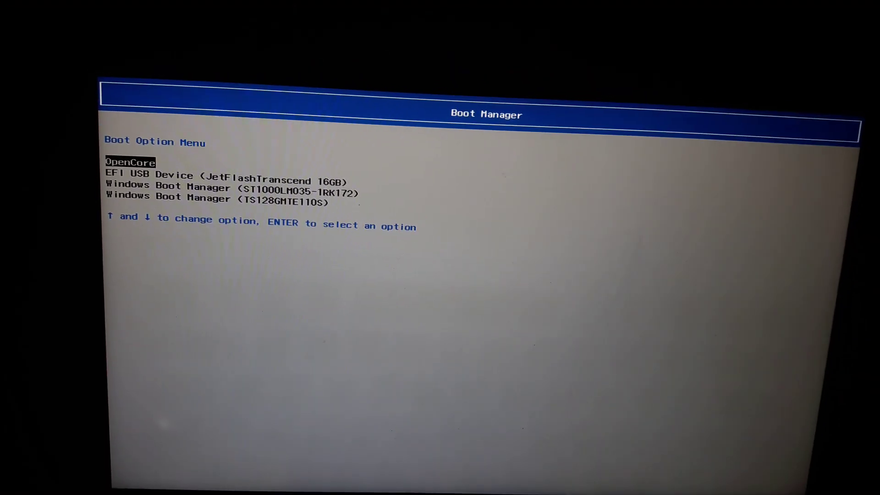
Boot EFI USB Device from Boot Manager and highlight the macOS installer in OpenCore.
{"action": "key", "text": "Down"}
{"action": "key", "text": "Down"}
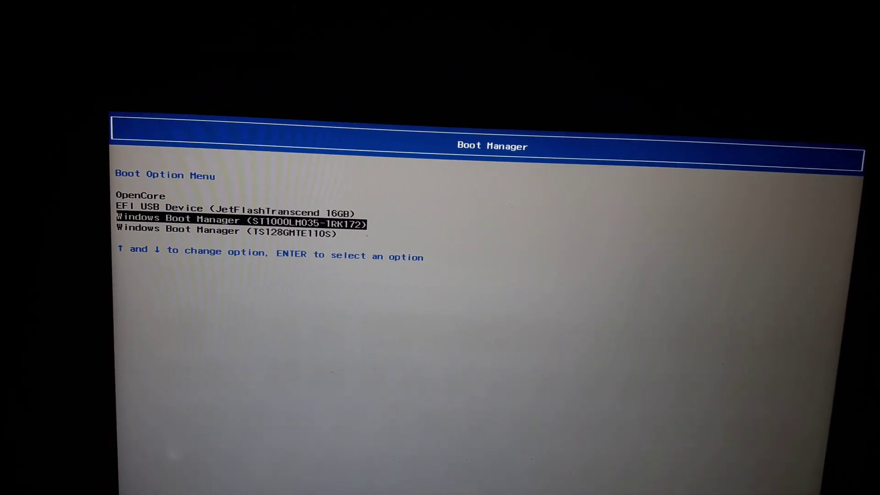
{"action": "key", "text": "Up"}
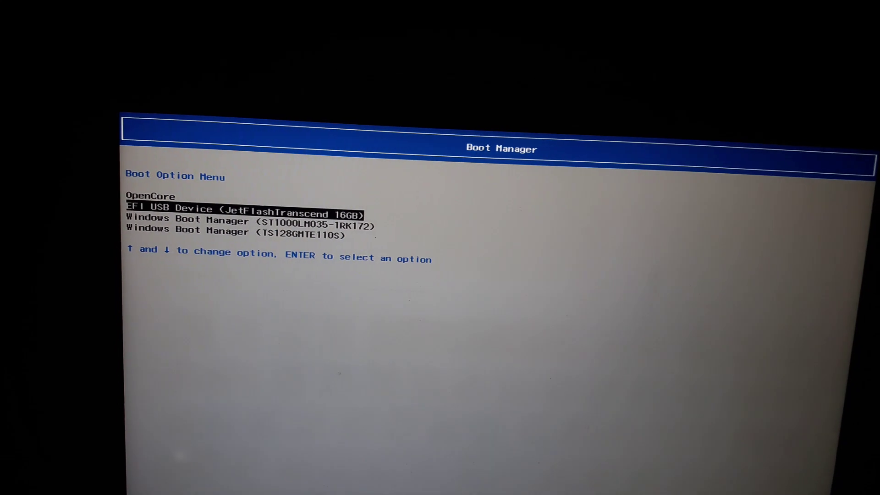
{"action": "key", "text": "Return"}
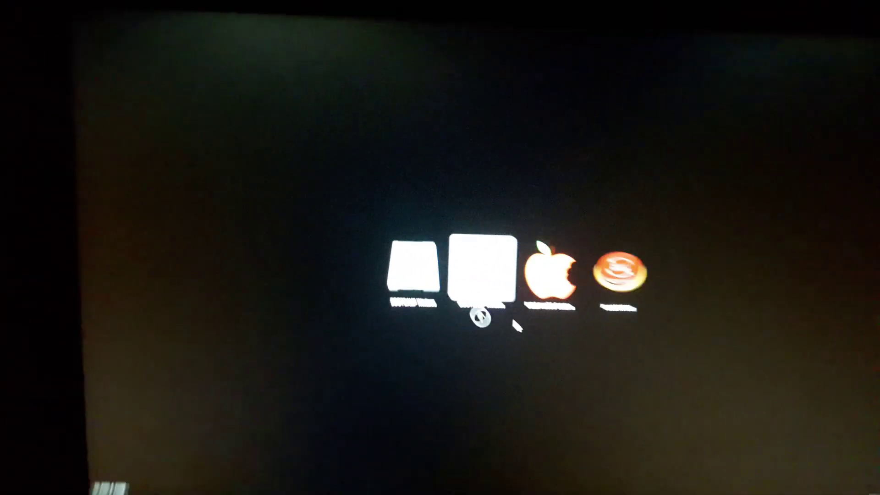
{"action": "key", "text": "Right"}
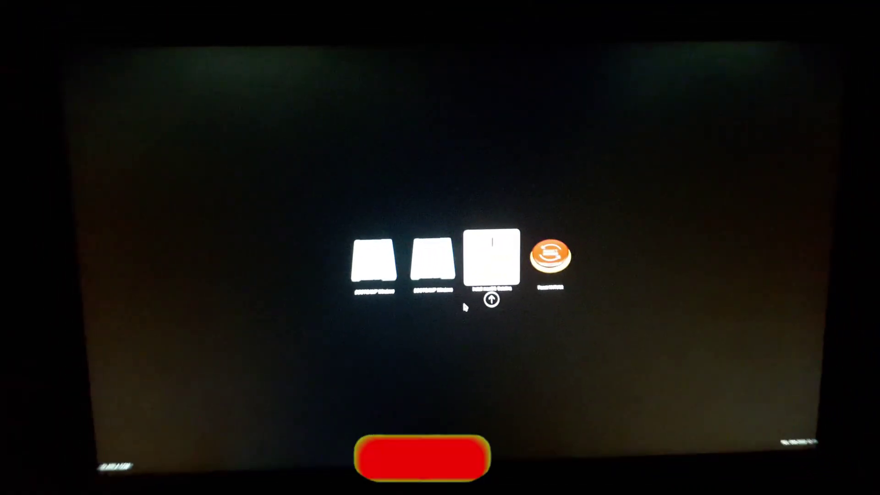